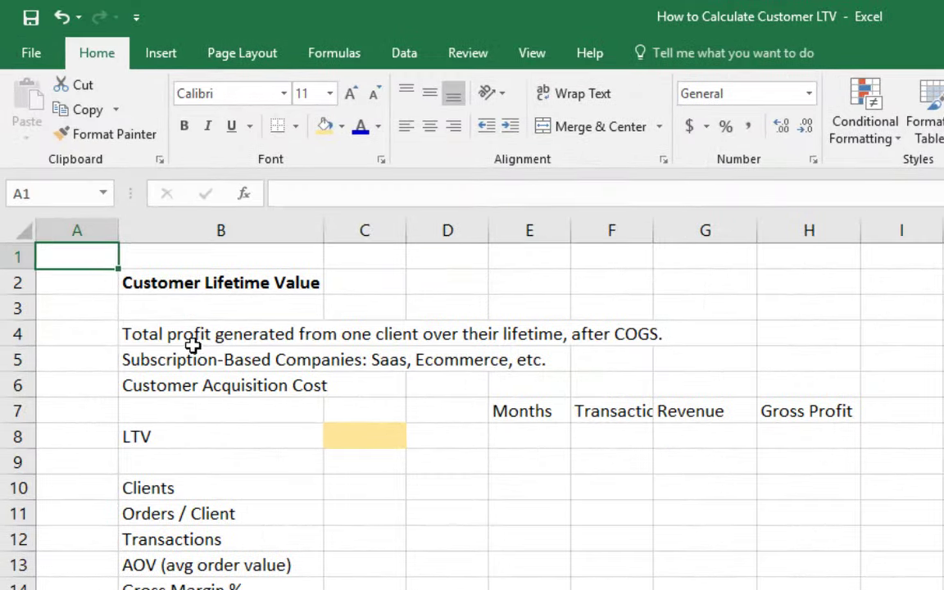
Step: Review the lifetime profit, subscription and Customer Acquisition Cost notes in rows 4–6
left_click(152, 208)
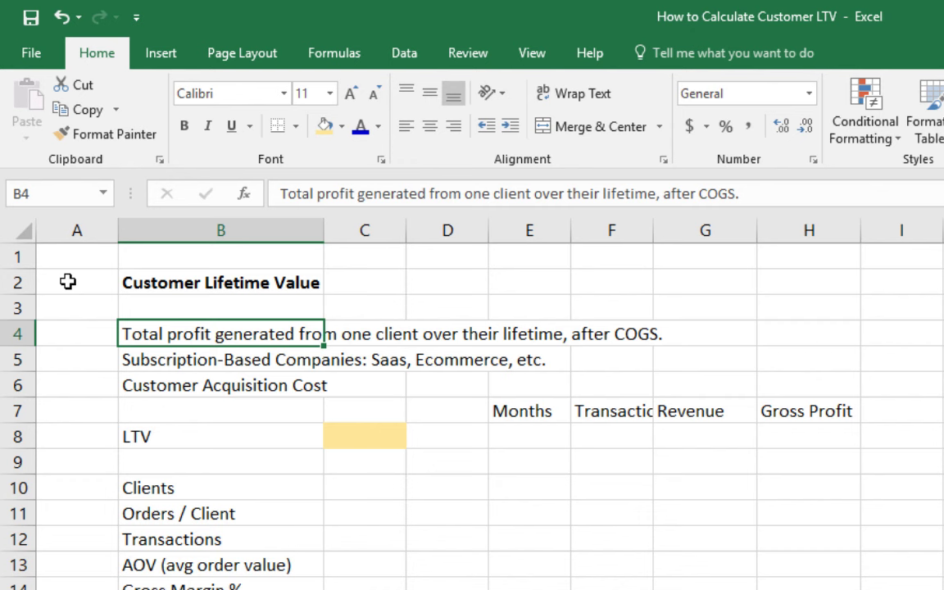
key("Down")
key("Down")
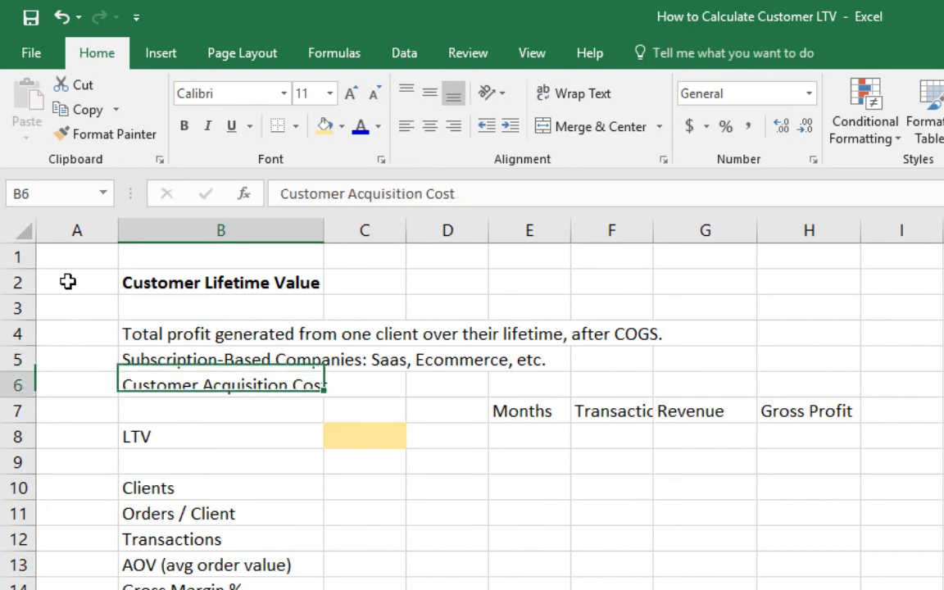
key("Up")
key("Up")
key("Left")
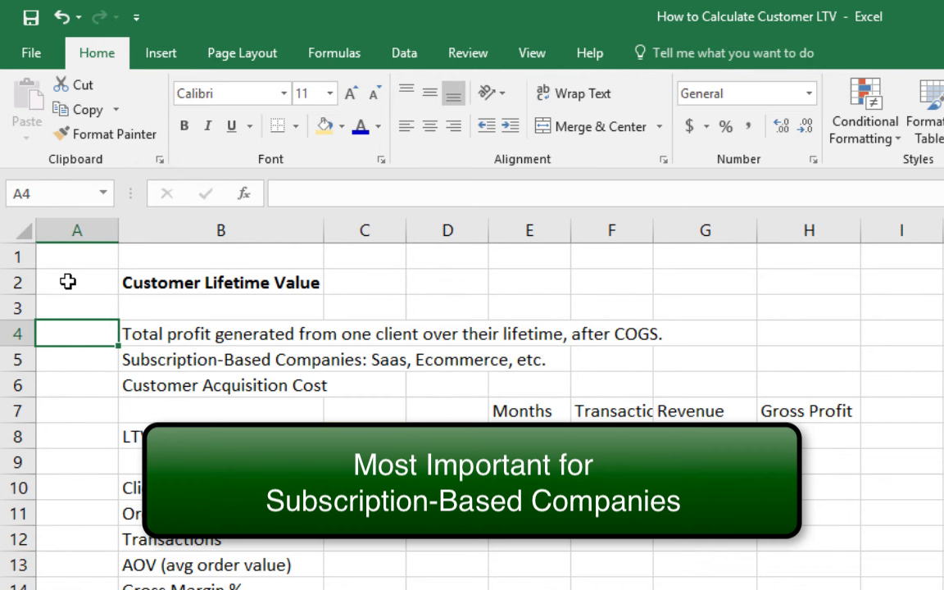
key("Down")
key("Right")
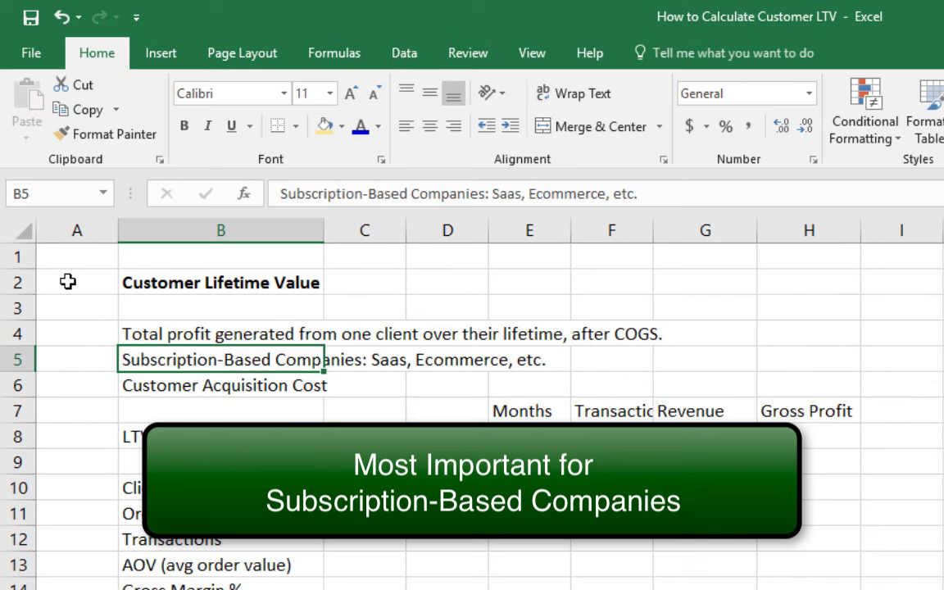
key("Left")
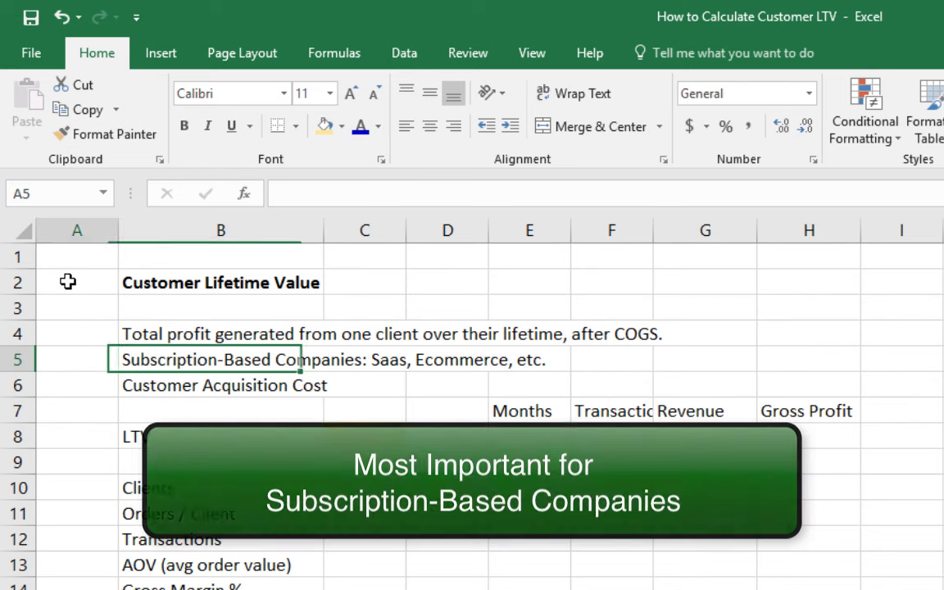
key("Down")
key("Right")
key("Left")
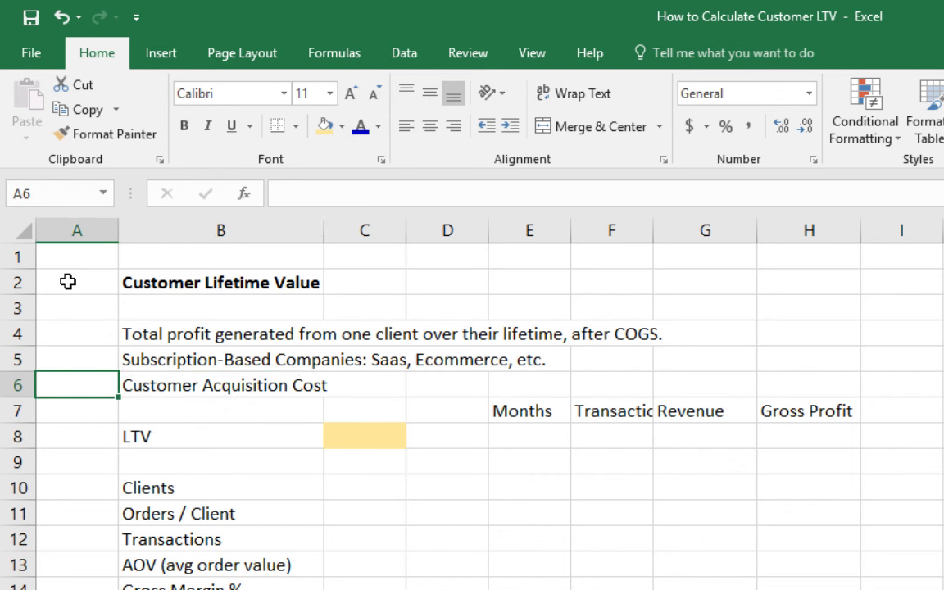
key("Right")
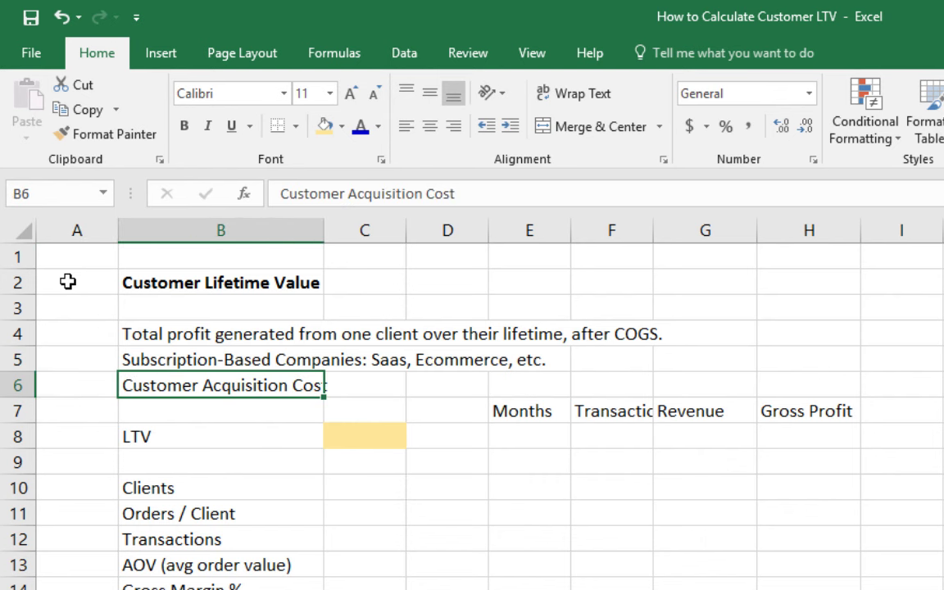
key("Left")
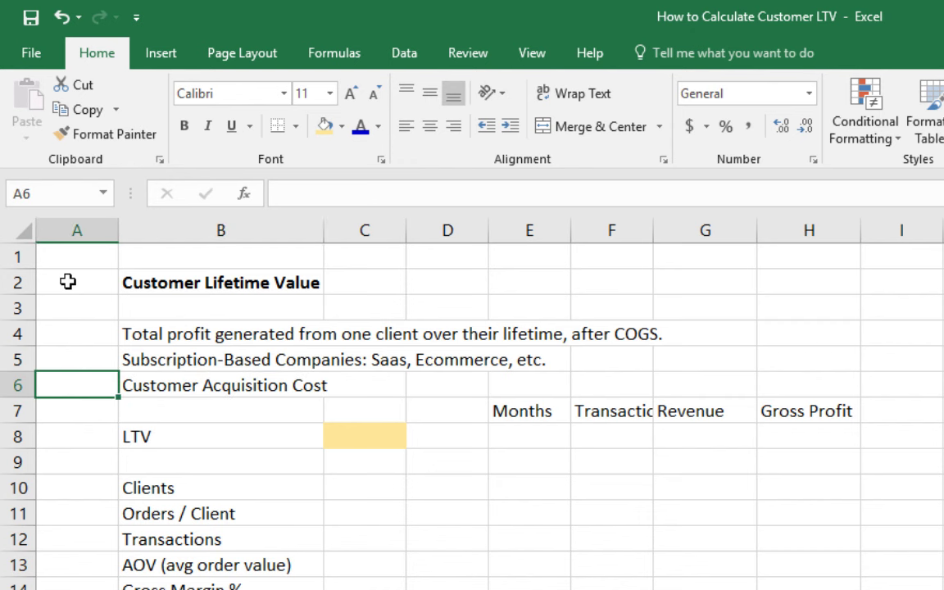
key("Right")
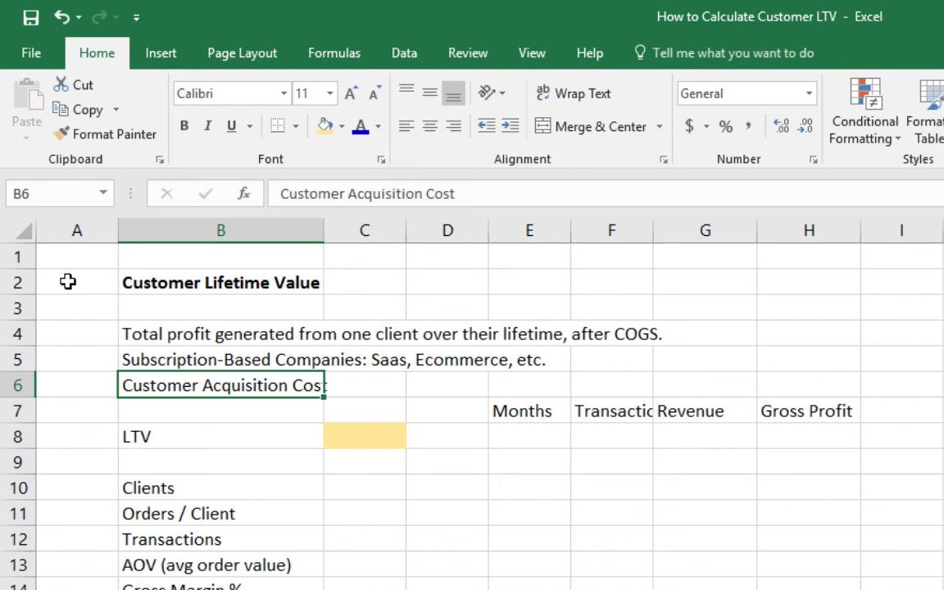
Step: Enter sample values $1,000 in H3 and 120 in H4
key("Right")
key("Right")
key("Right")
key("Right")
key("Right")
key("Right")
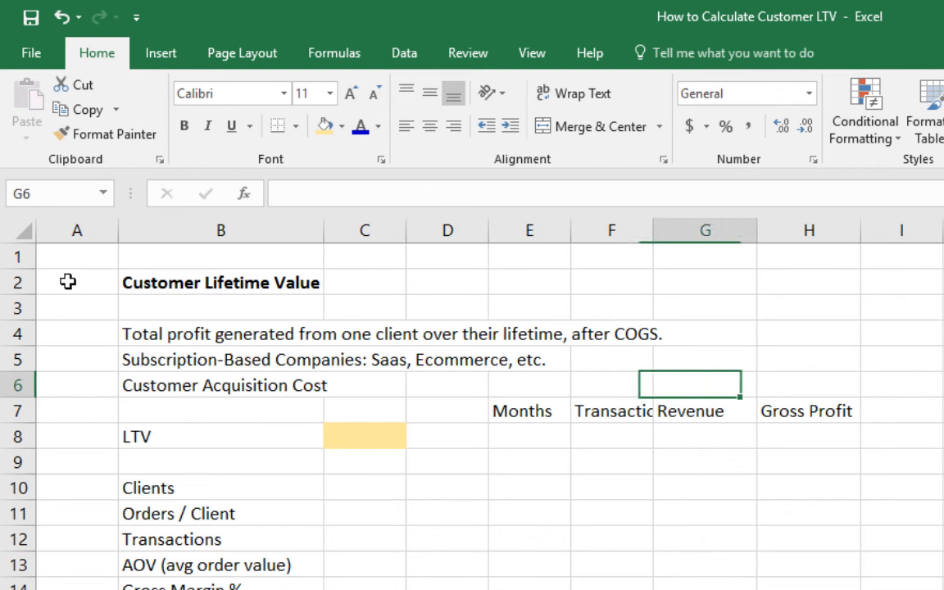
key("Up")
key("Up")
key("Up")
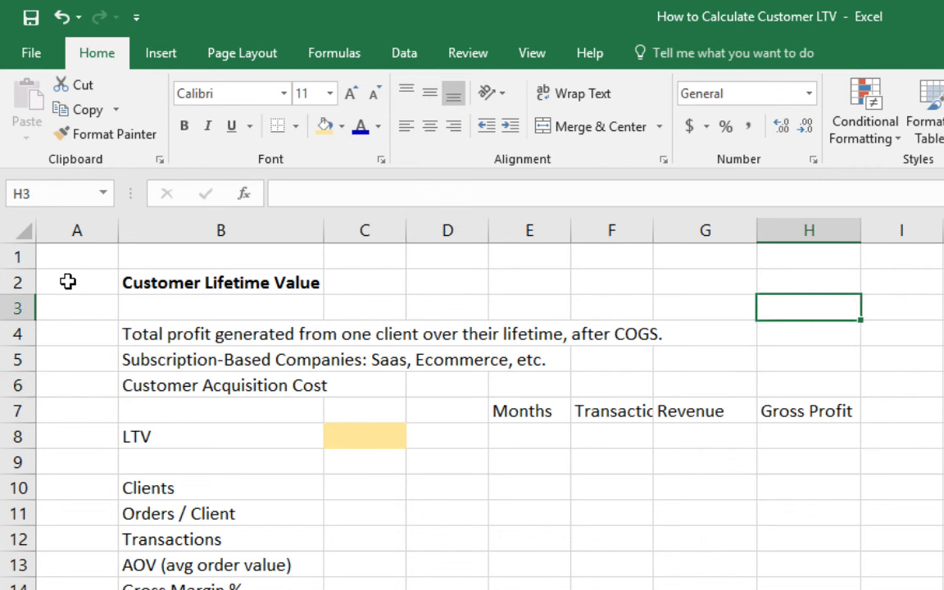
type("$1")
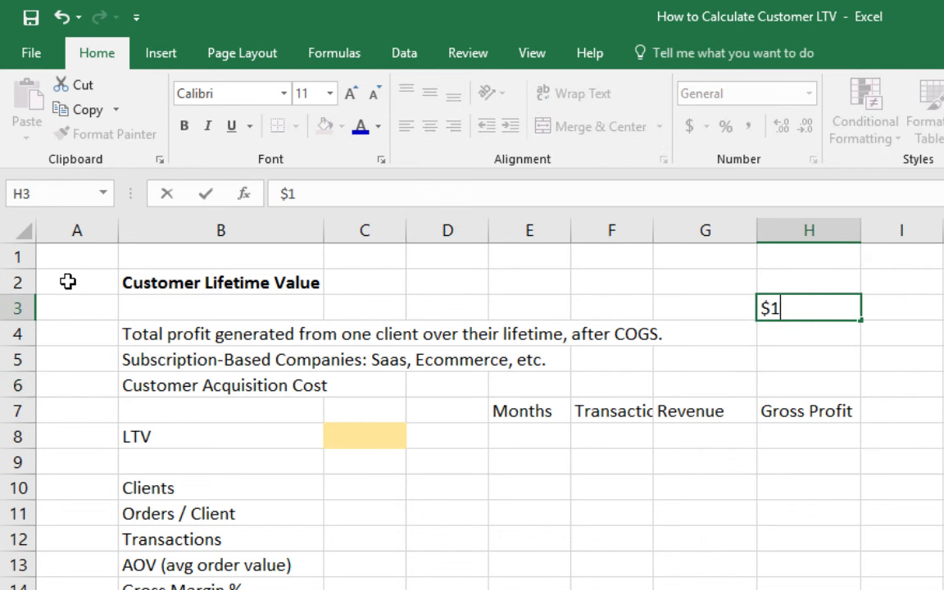
type(",0000")
key("Return")
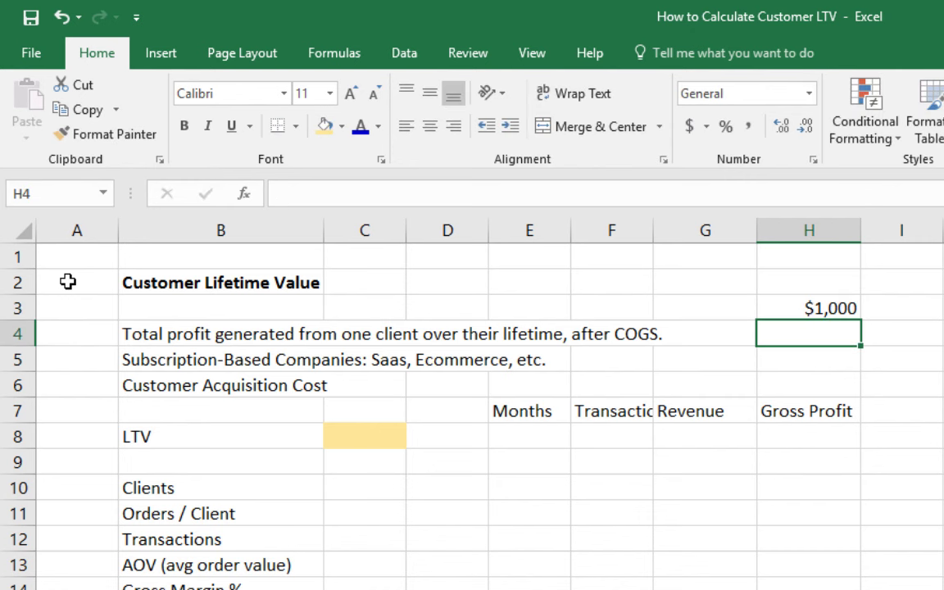
type("120")
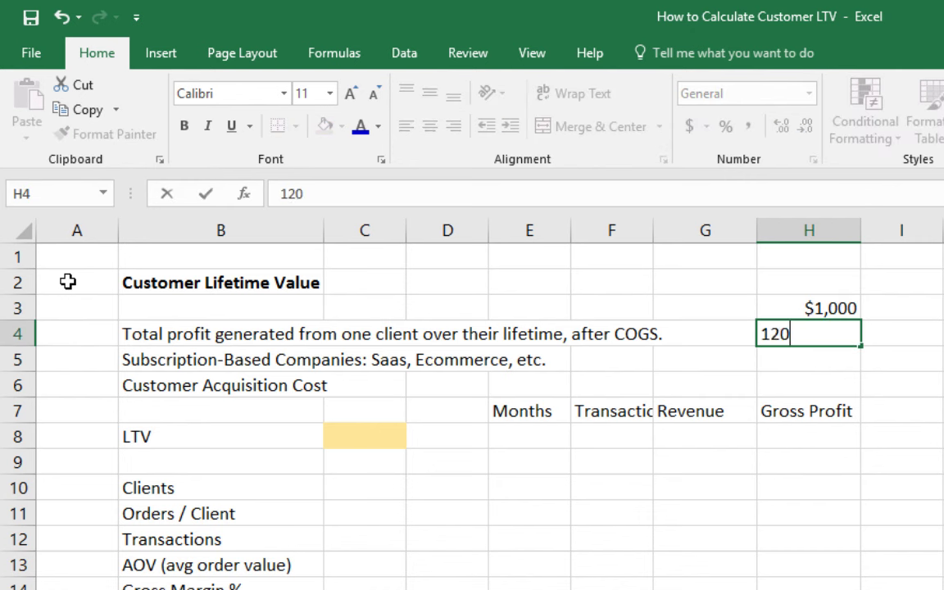
key("Return")
Step: Compute cost per client in H5 as =H3/H4, giving $8.33
type("=")
key("Up")
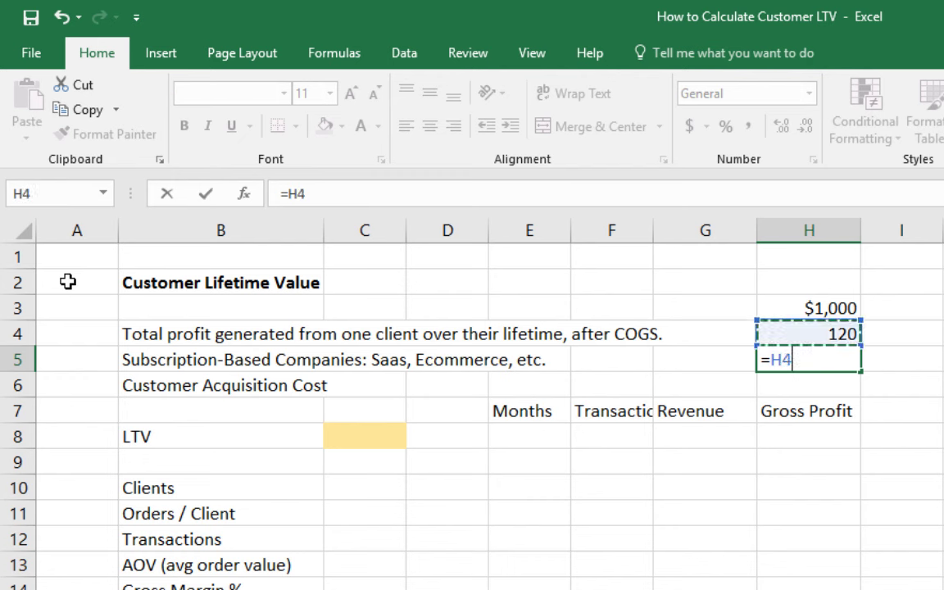
key("Up")
type("/")
key("Up")
key("Return")
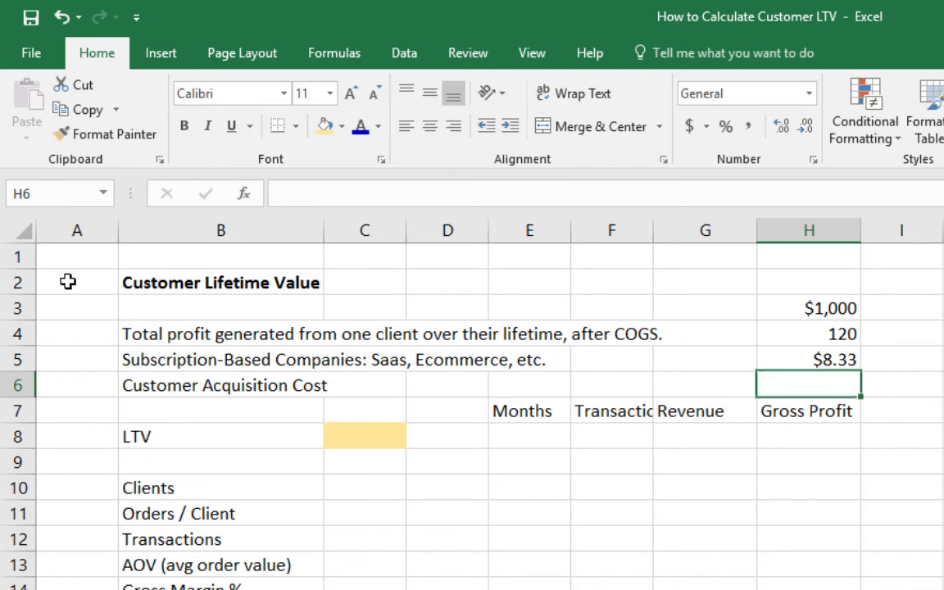
key("Up")
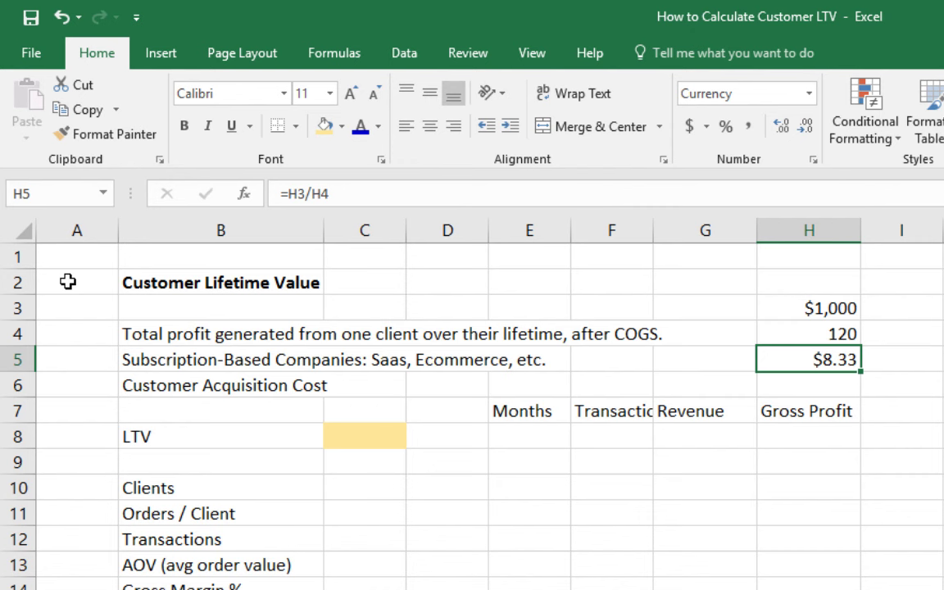
Step: Label the $8.33 result 'CAC' in I5
key("Right")
type("CAC")
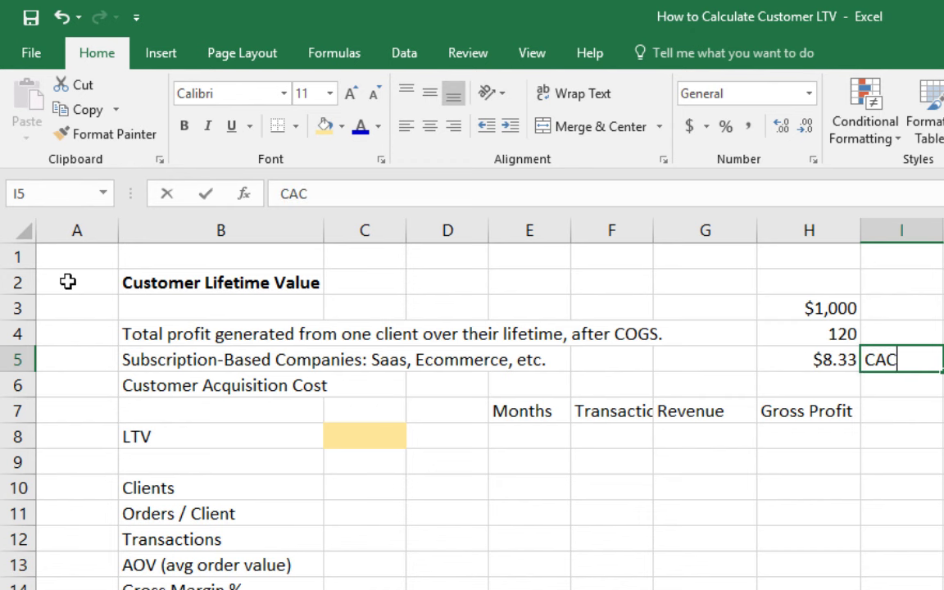
key("Left")
key("Right")
key("shift+Left")
key("Left")
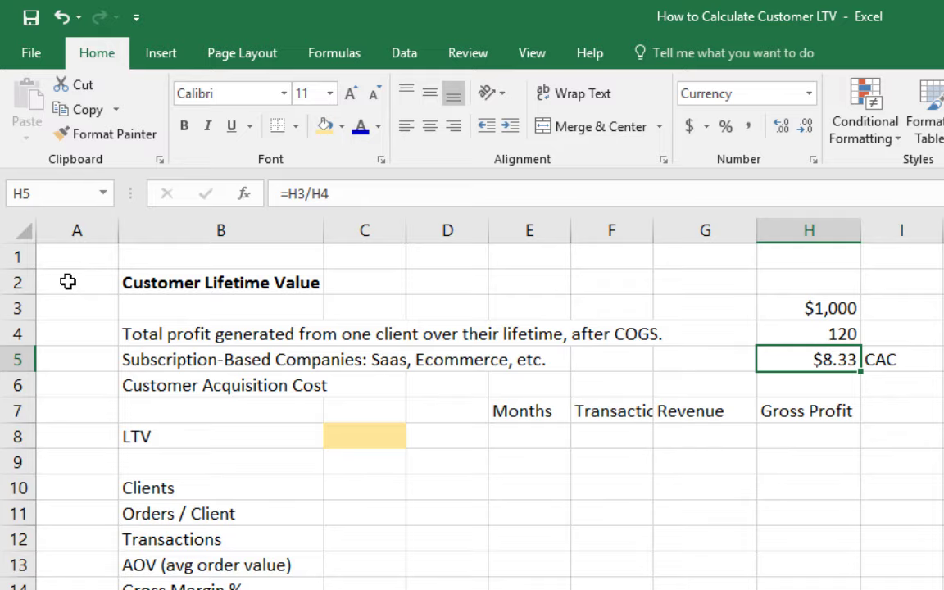
Step: Clear the sample CAC values and label from H3:I5
key("shift+Right")
key("shift+Up")
key("shift+Up")
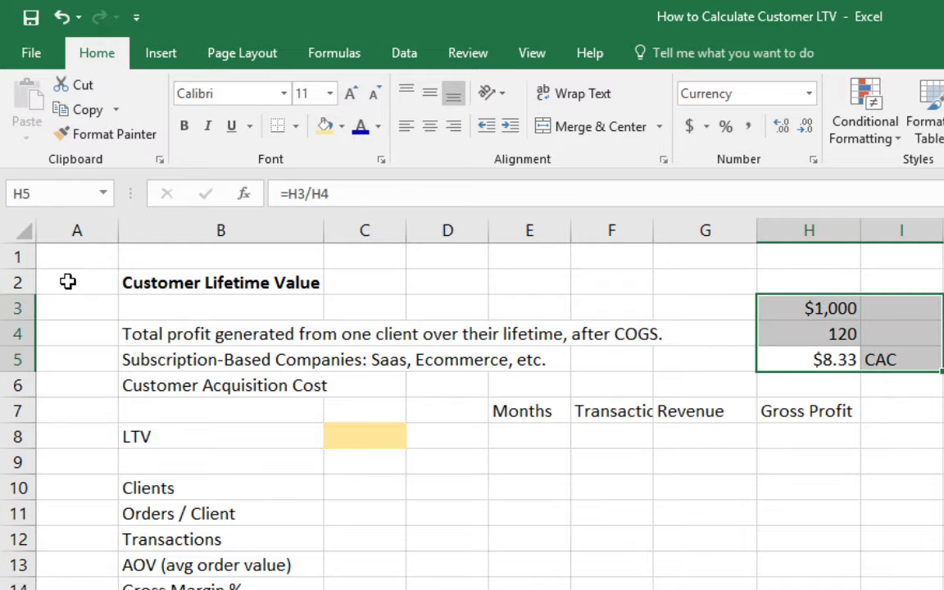
key("Delete")
key("Left")
key("Left")
key("Left")
key("Left")
key("Left")
key("Left")
key("Left")
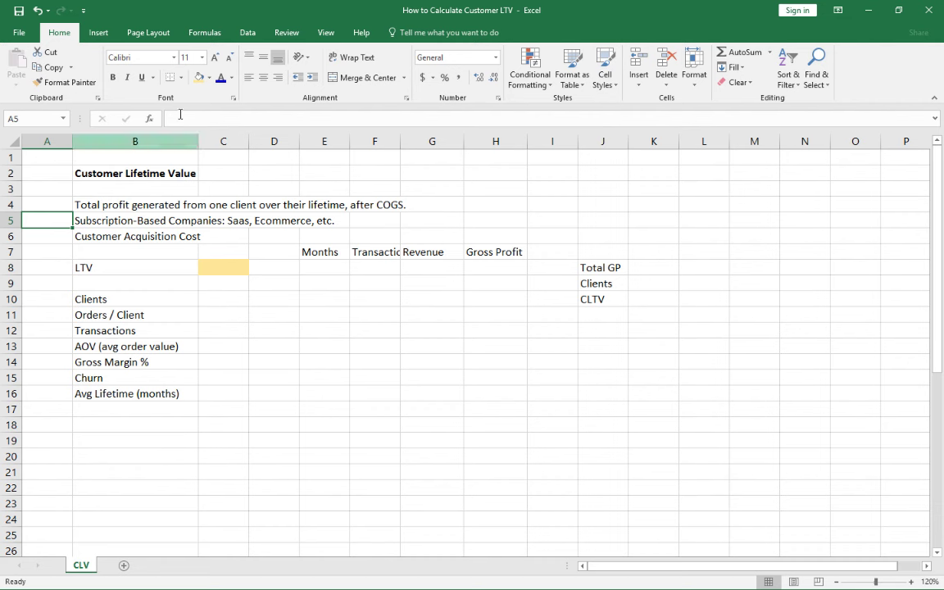
Step: Inspect the LTV result cell C8 and the input labels from Clients to Avg Lifetime
left_click(222, 267)
left_click(93, 268)
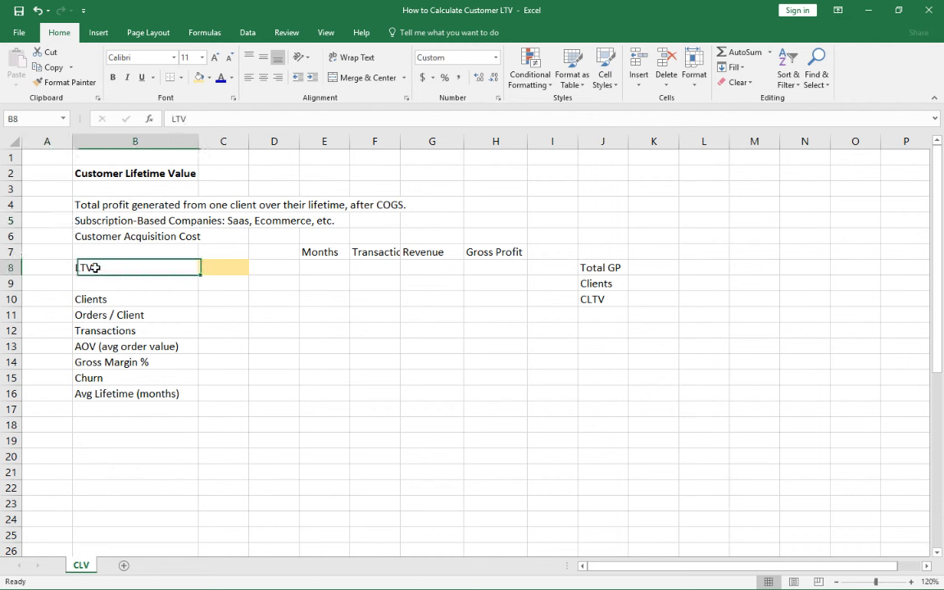
left_click(207, 268)
left_click(99, 268)
left_click(210, 270)
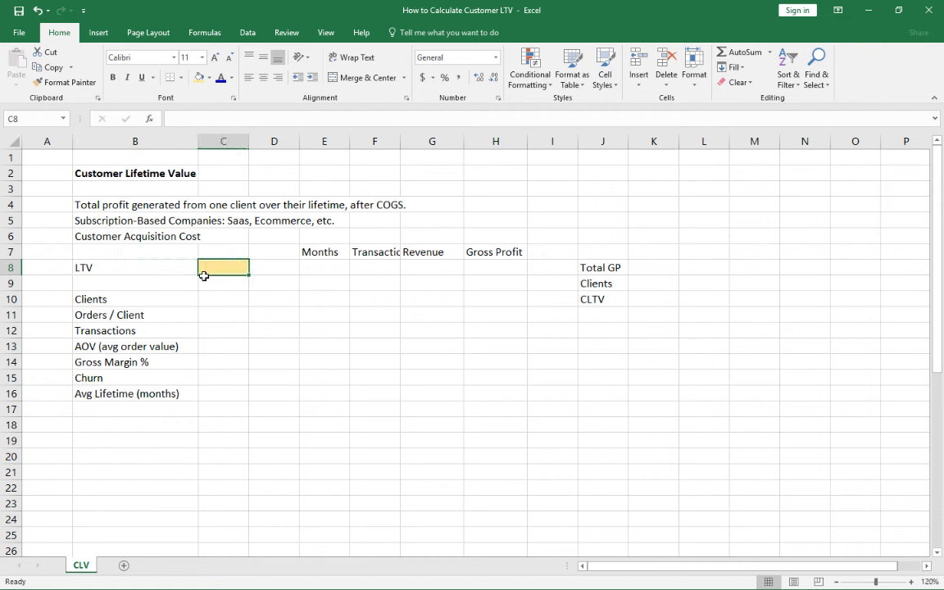
left_click(164, 301)
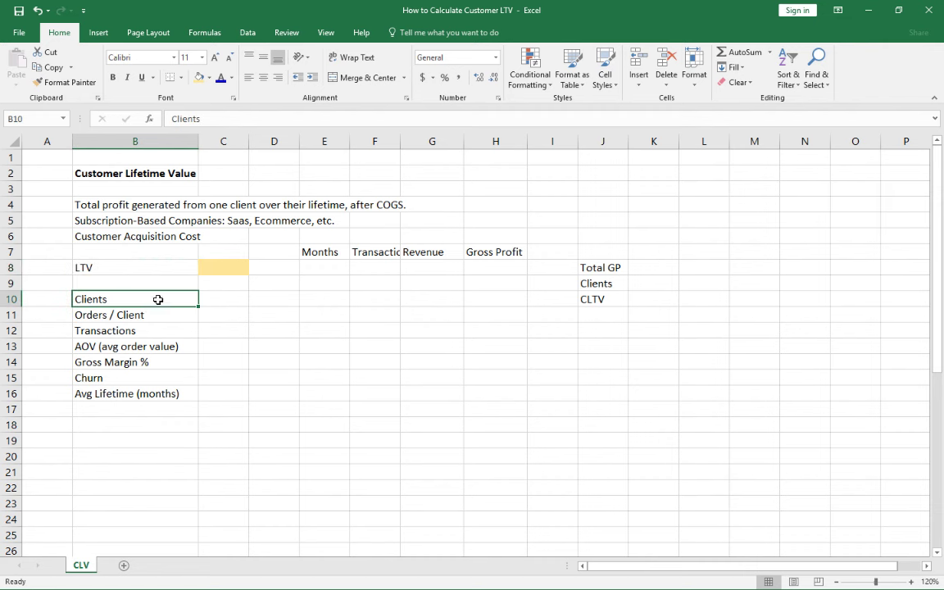
left_click_drag(158, 300, 179, 394)
Step: Enter 730 Clients in C10 and colour it blue
left_click(226, 301)
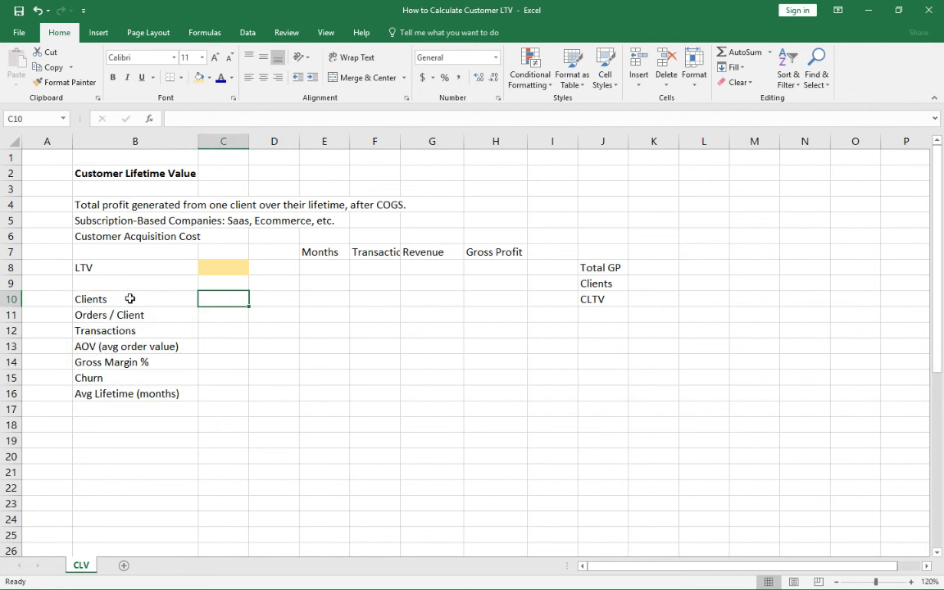
type("730")
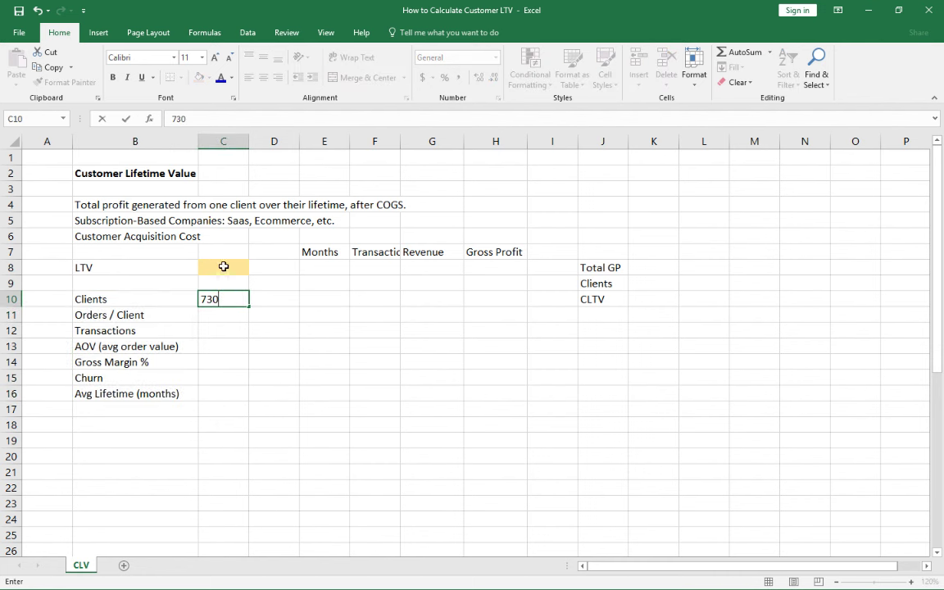
key("Return")
key("Up")
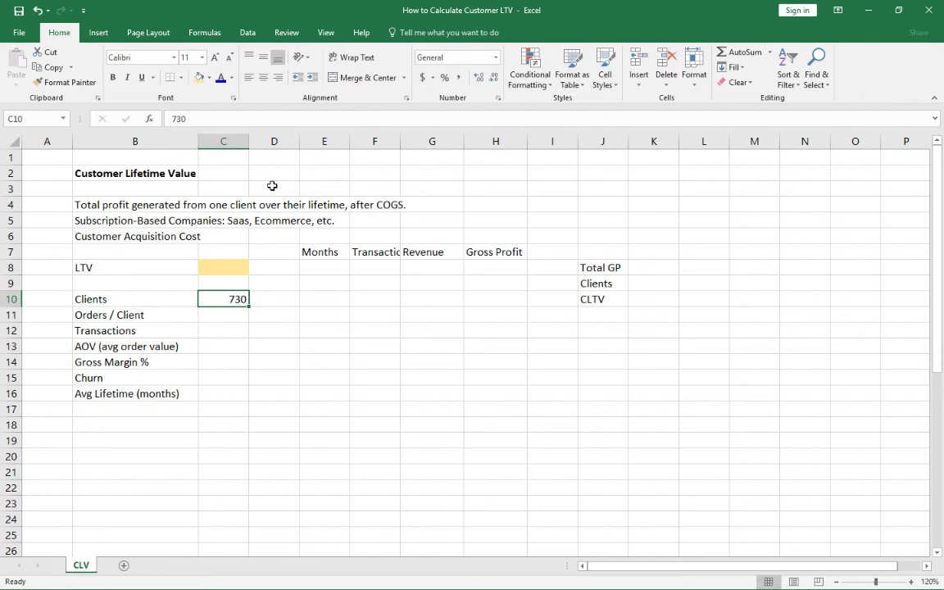
left_click(222, 78)
Step: Enter 1.35 Orders / Client in C11 and colour it blue
left_click(233, 313)
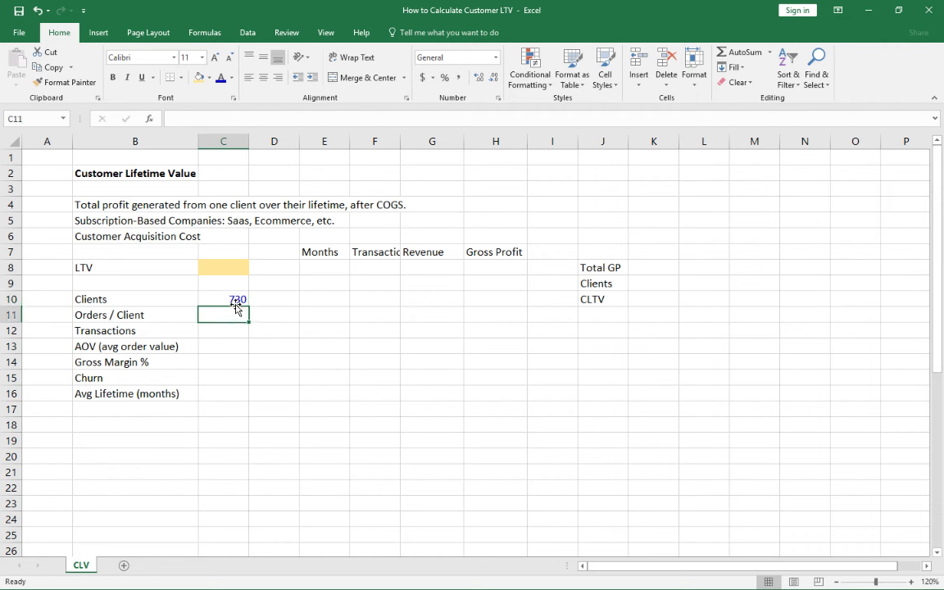
type("1.35")
key("Return")
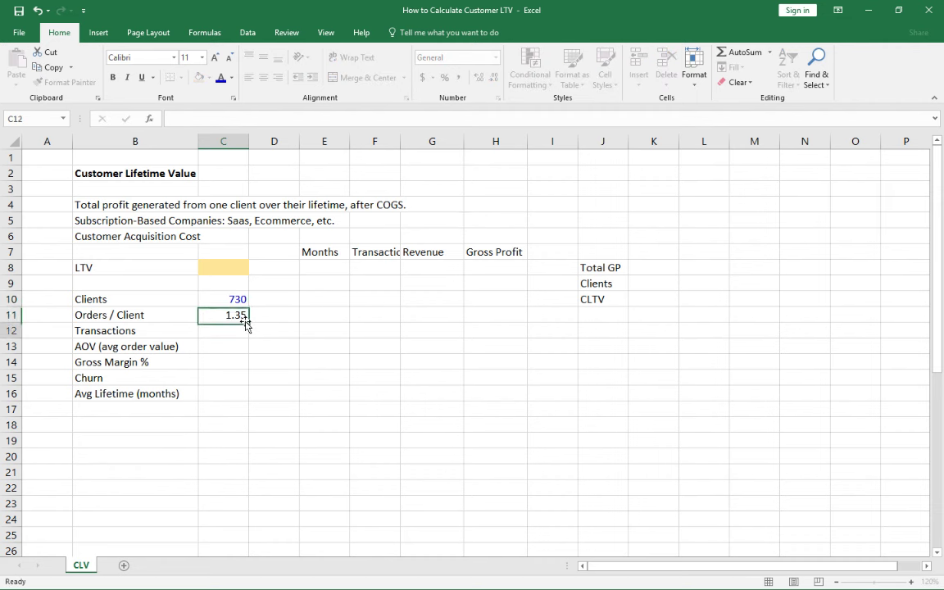
left_click(243, 318)
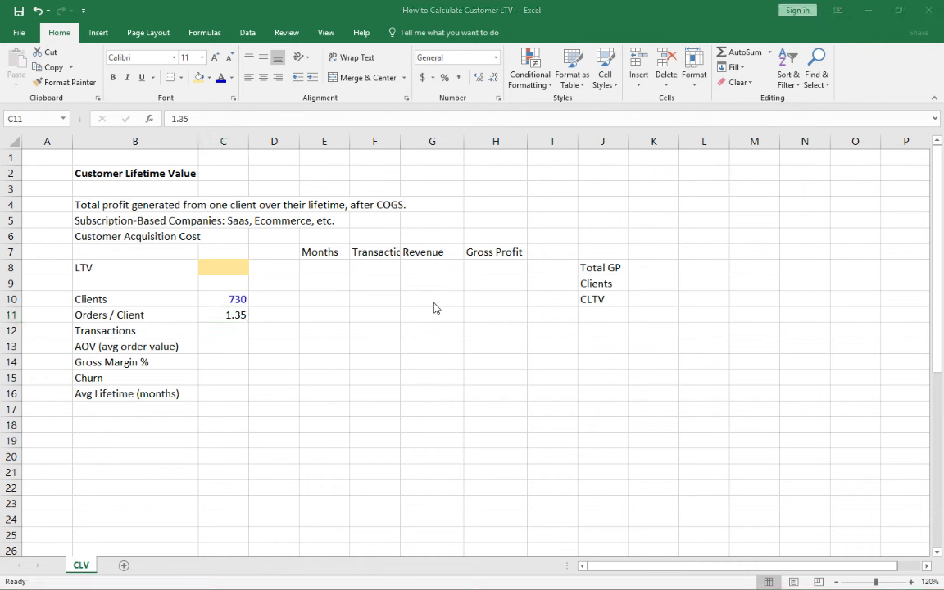
left_click(235, 314)
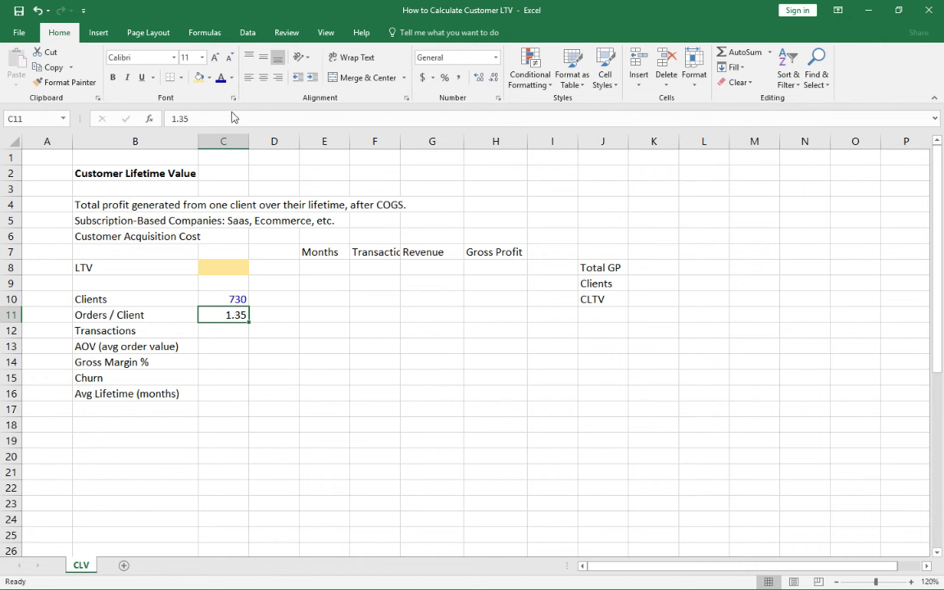
left_click(221, 77)
Step: Set Transactions in C12 to =C10*C11 in Accounting format with no decimals, showing 986
key("Return")
type("=")
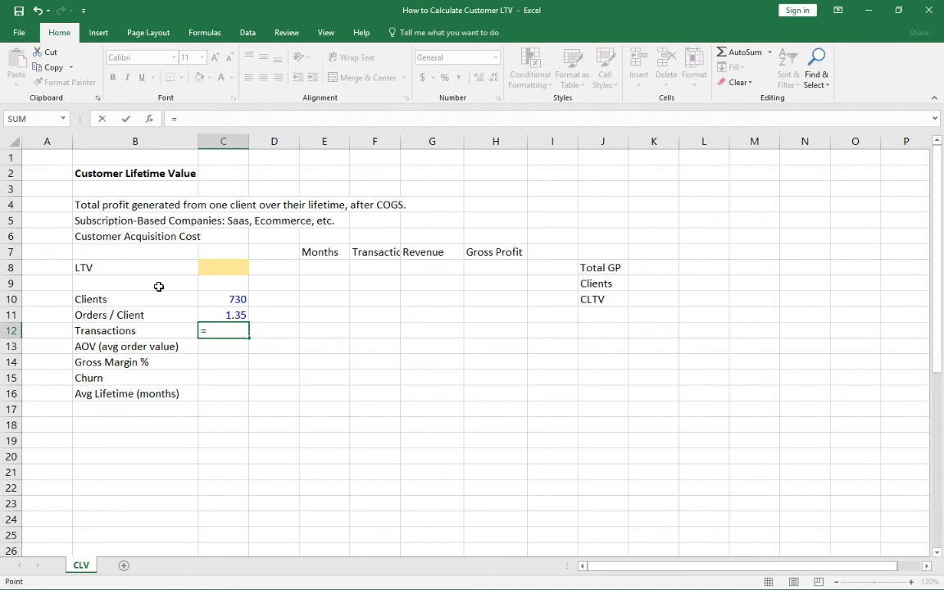
key("Up")
key("Up")
type("*")
key("Up")
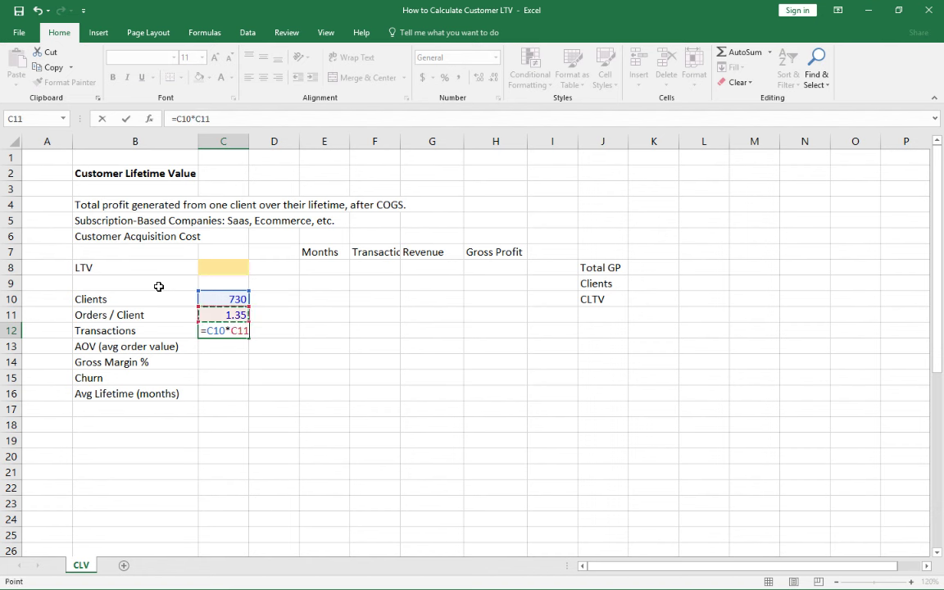
key("Return")
key("Up")
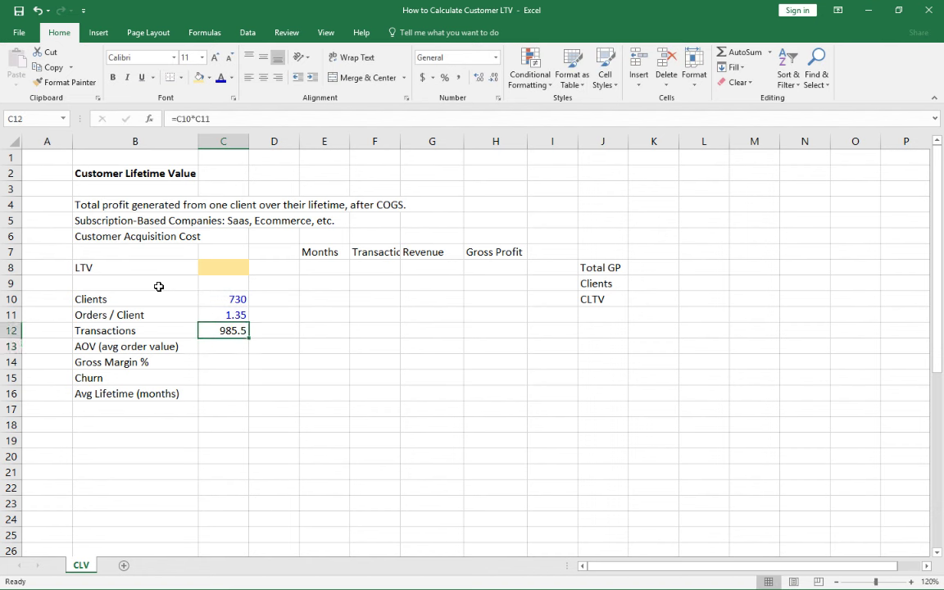
left_click(458, 77)
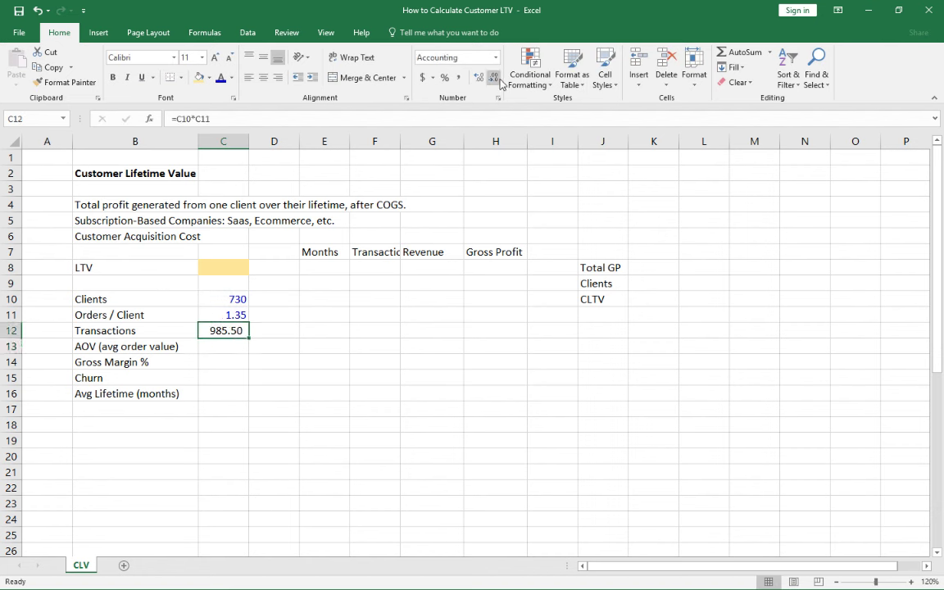
left_click(494, 78)
left_click(494, 77)
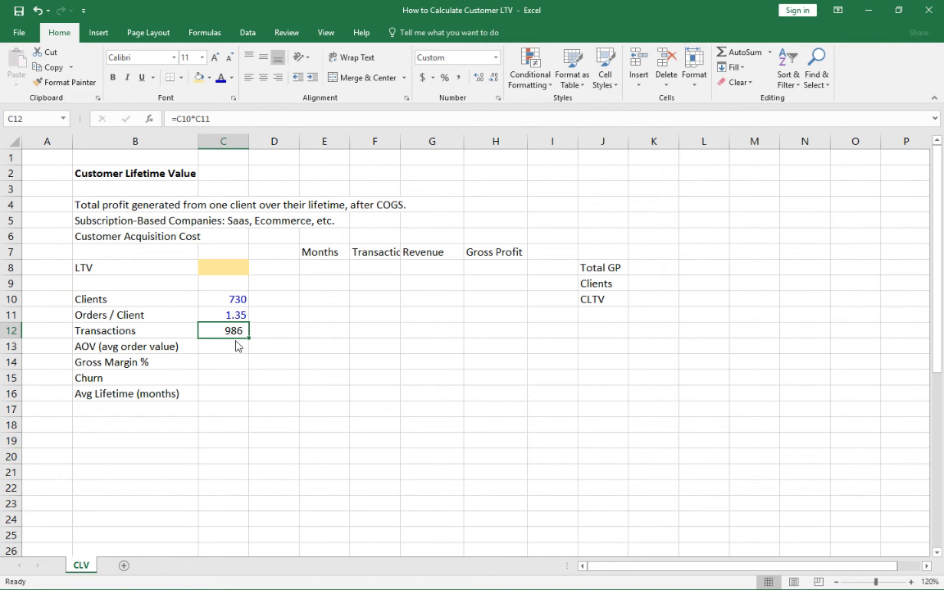
Step: Give the AOV cell C13 an Accounting format with no decimals
left_click(219, 342)
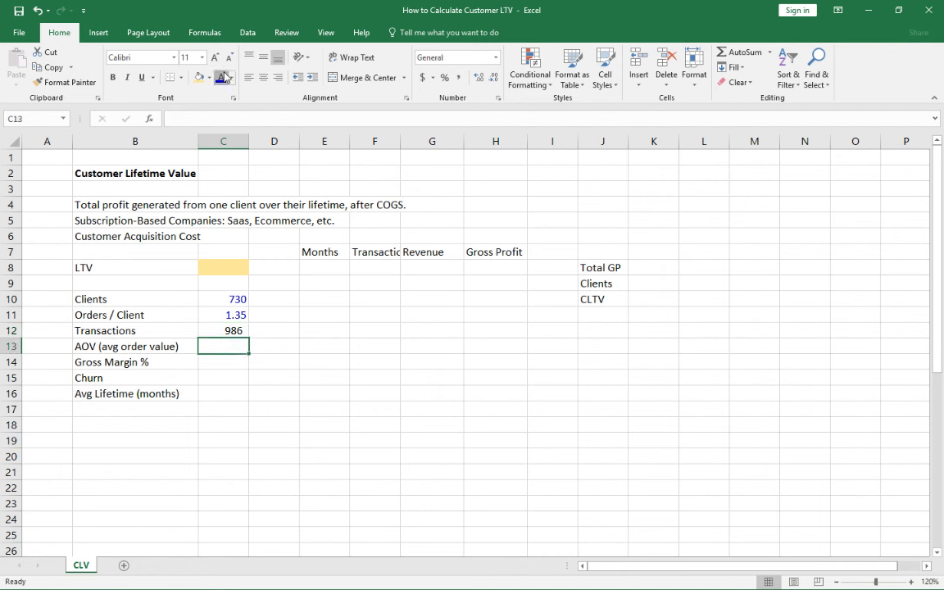
left_click(422, 77)
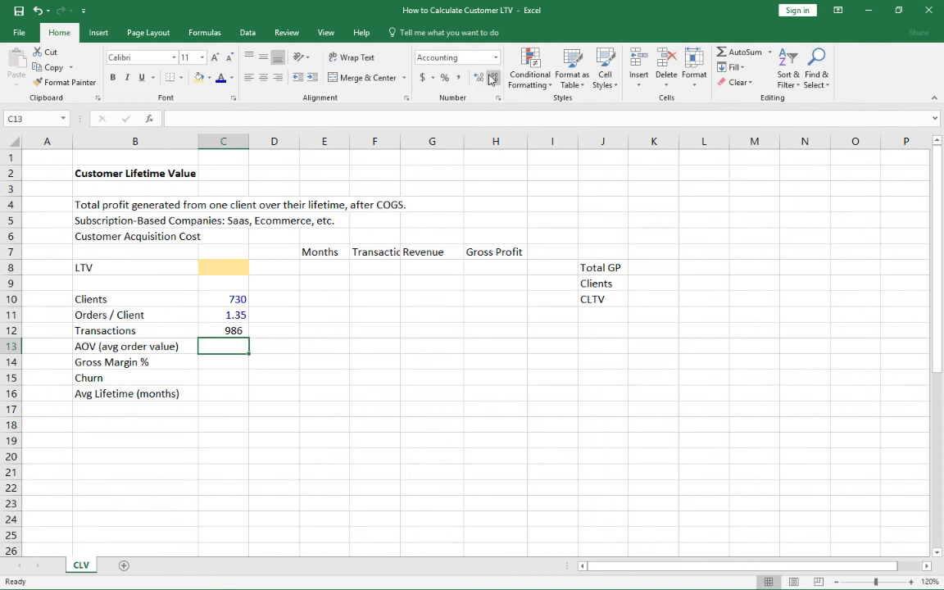
left_click(491, 79)
Step: Enter $25 for AOV and 60% for Gross Margin %
type("25")
key("ctrl+Return")
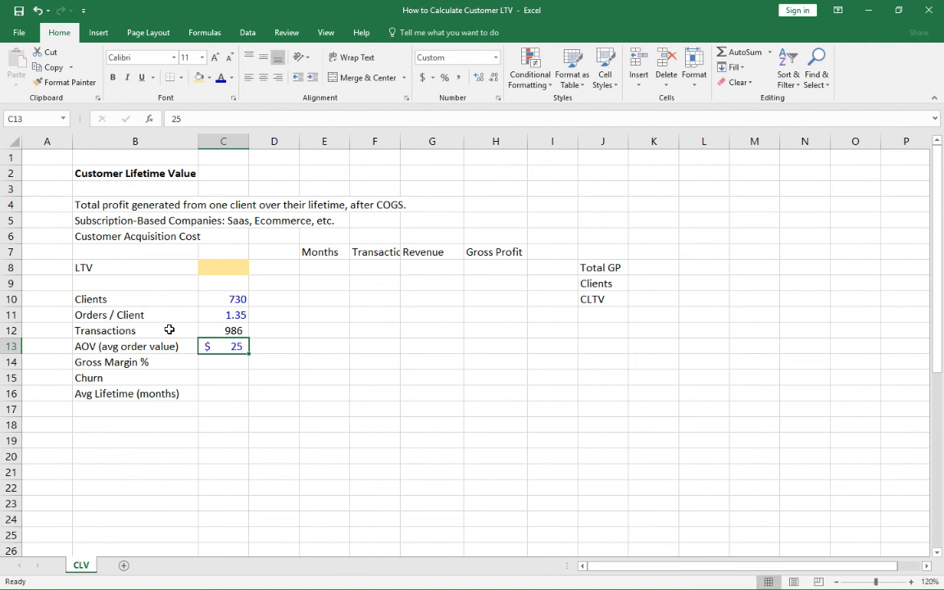
left_click(220, 363)
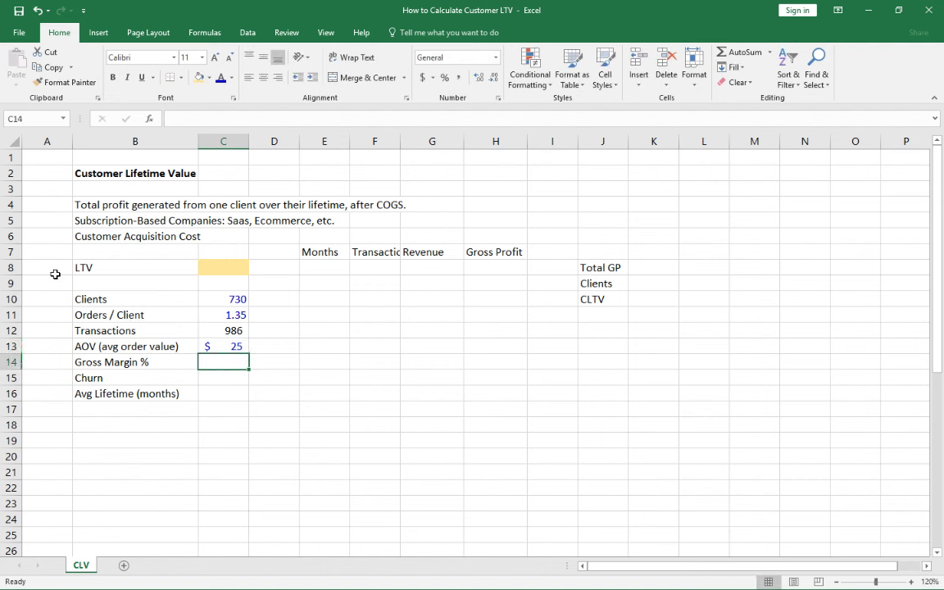
key("Up")
key("Down")
key("Up")
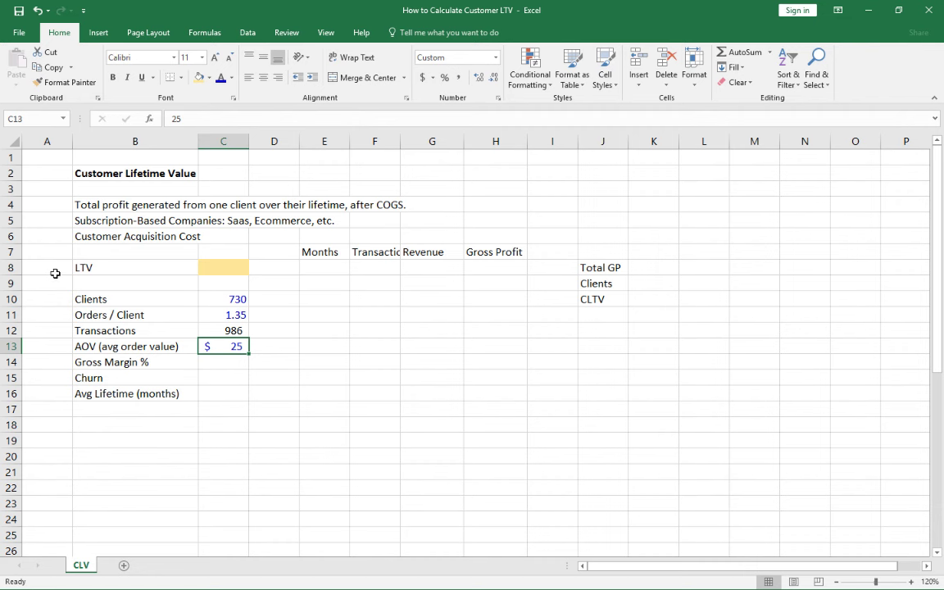
left_click(219, 362)
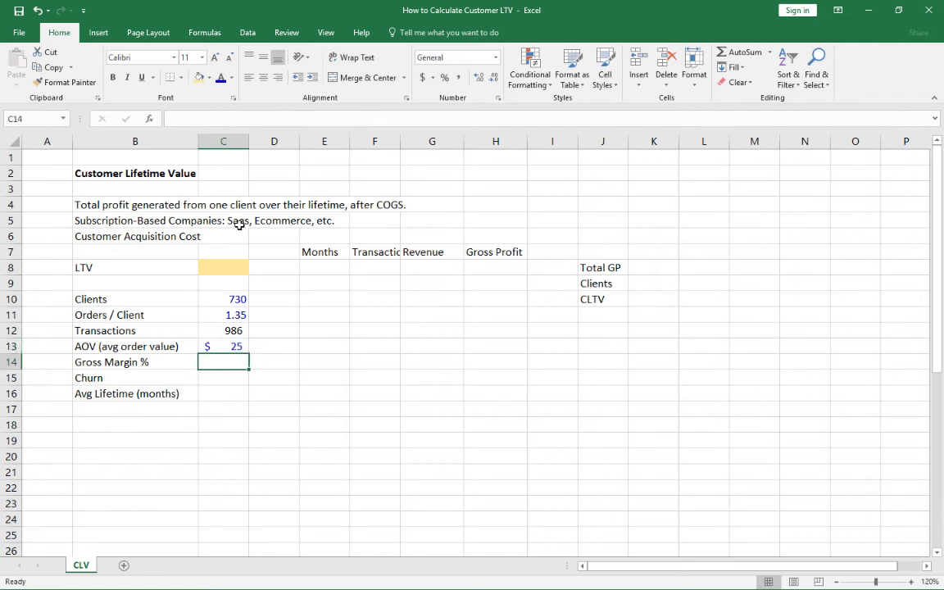
type("60%")
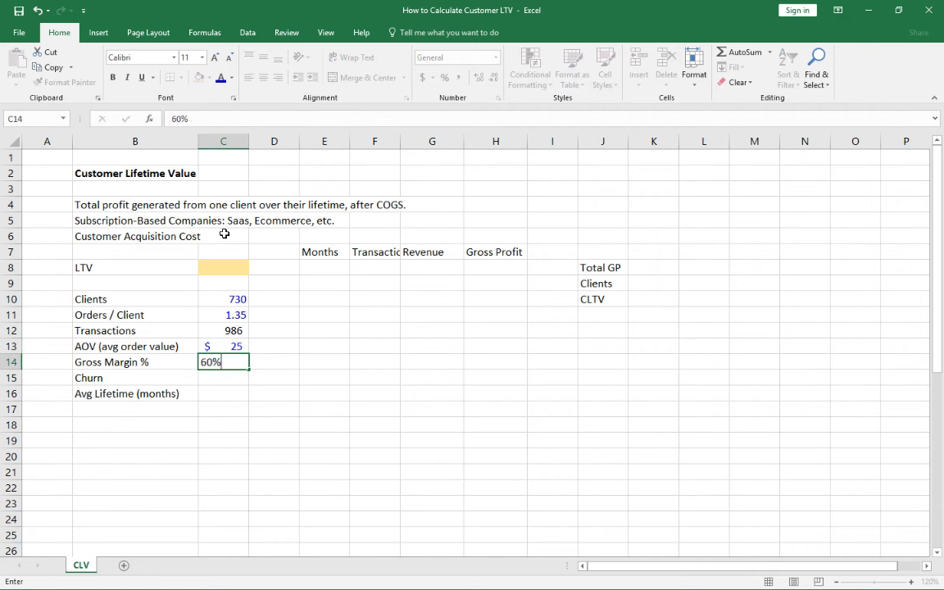
key("ctrl+Return")
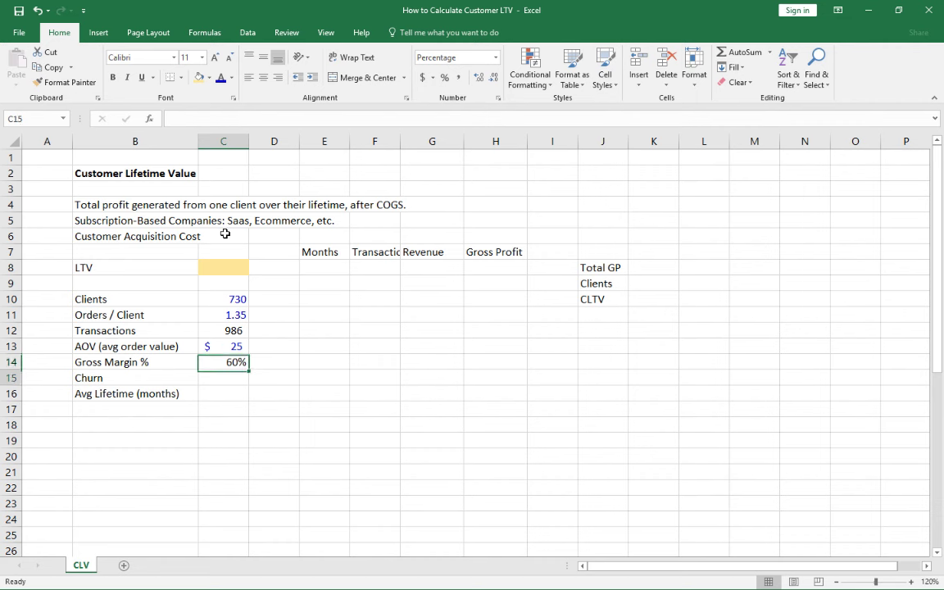
Step: Enter 22% for Churn and select the Gross Margin and Churn values together
key("Down")
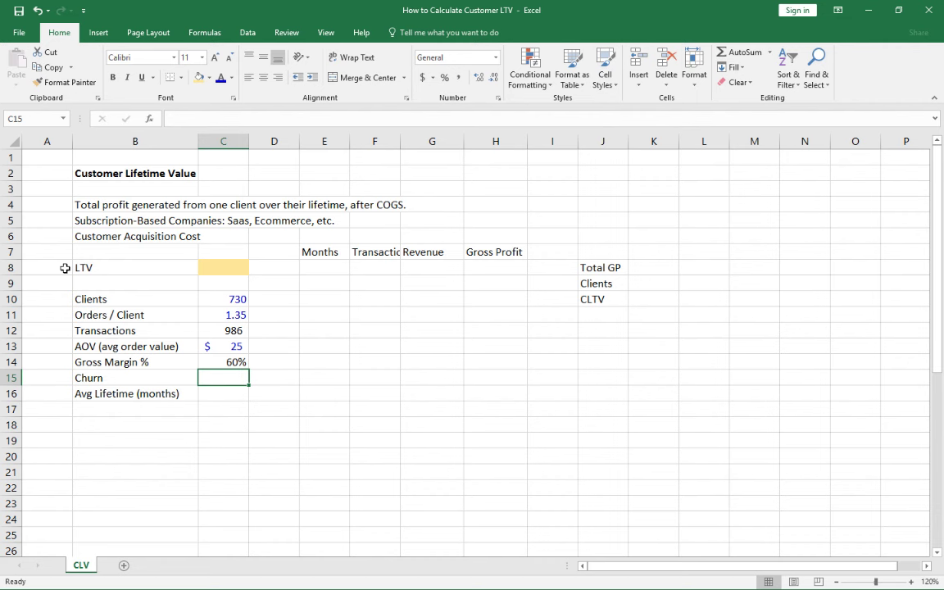
type("22%")
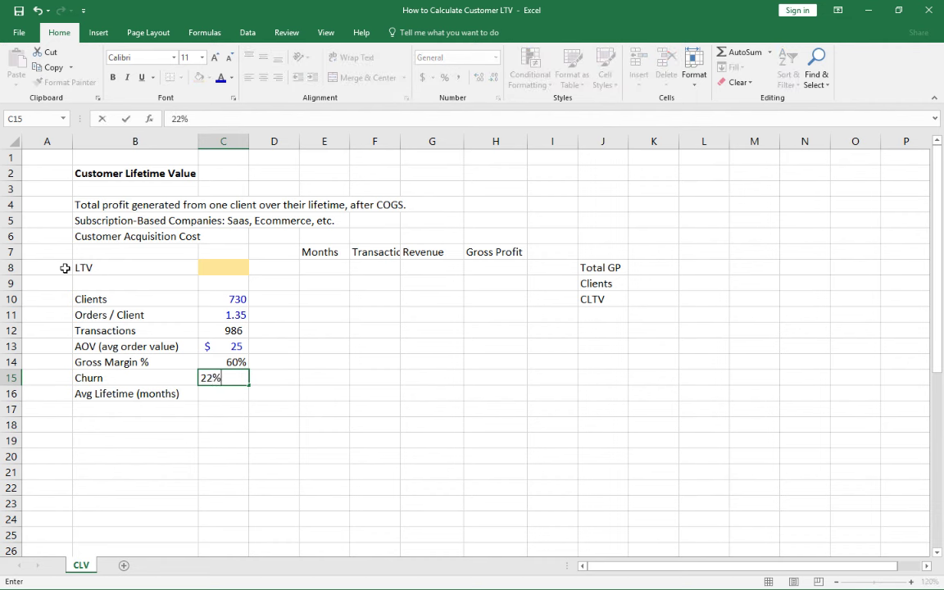
key("Return")
key("Up")
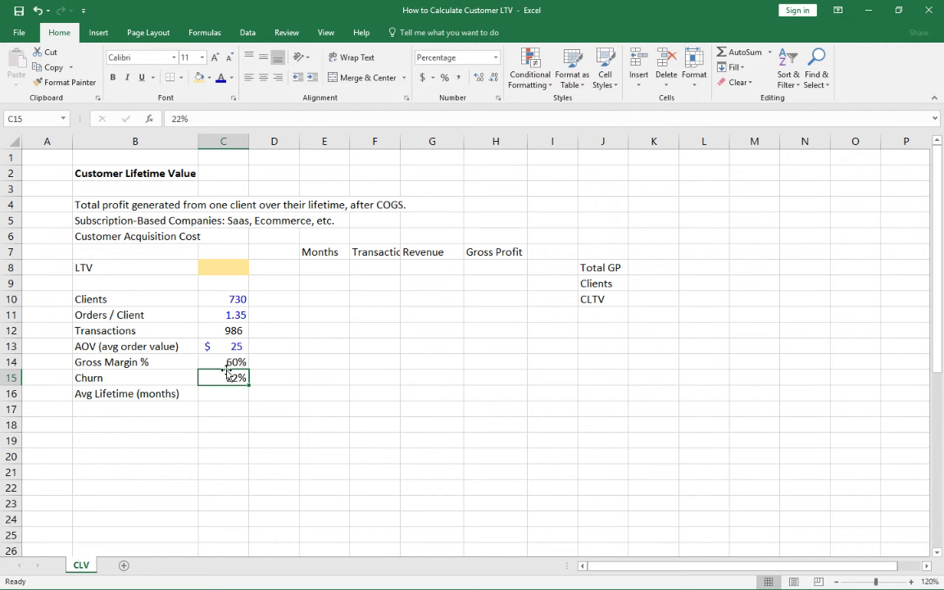
left_click_drag(228, 361, 232, 376)
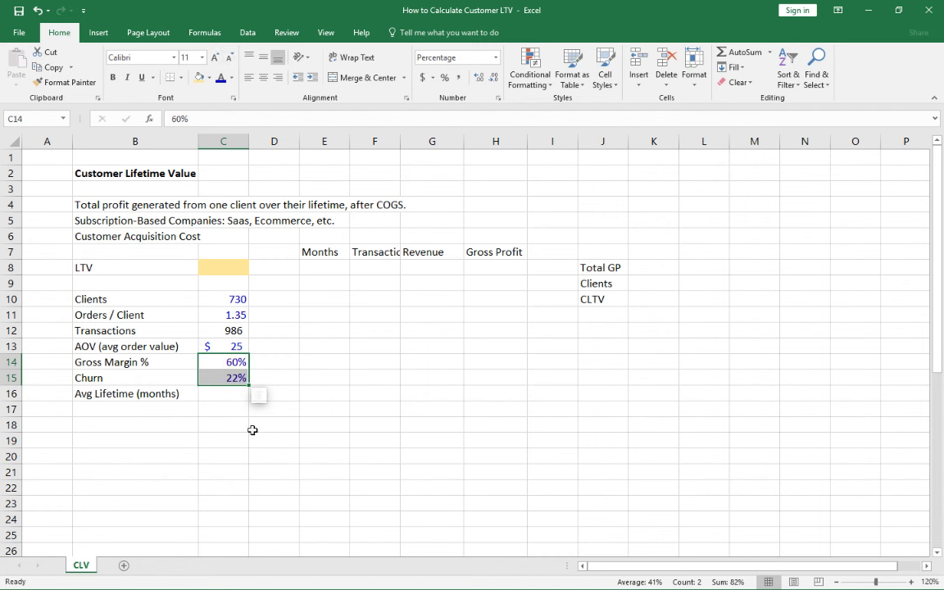
left_click(234, 395)
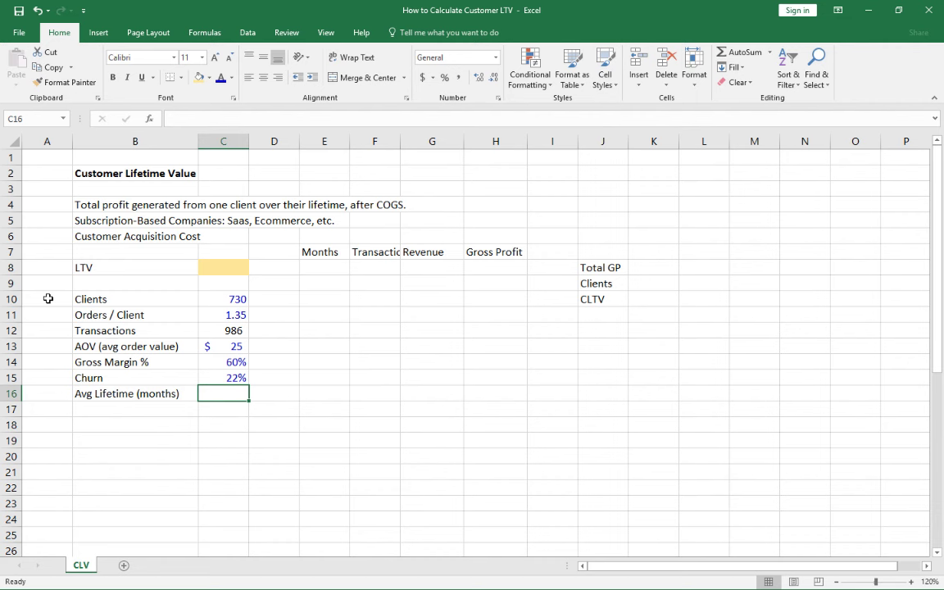
type("=1/")
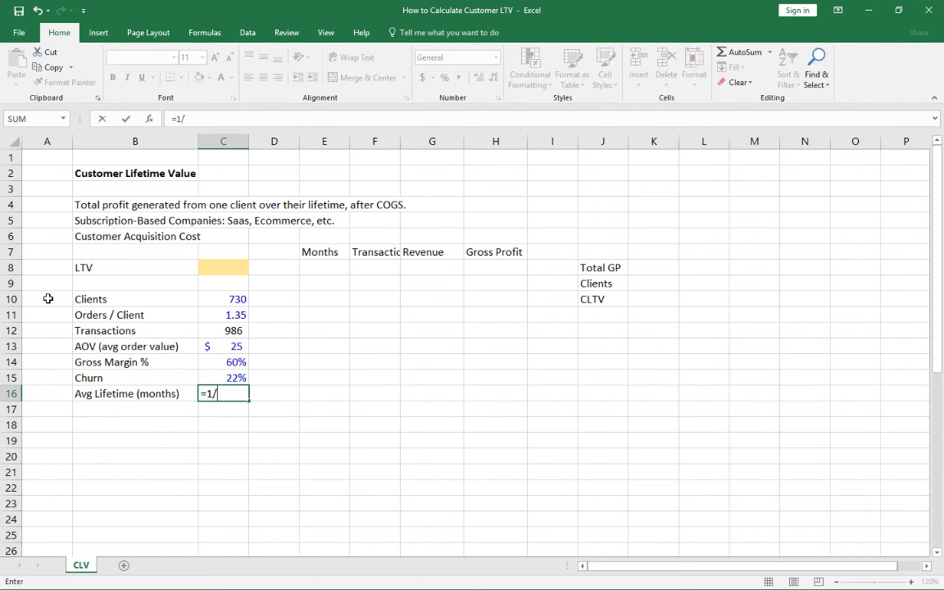
key("Up")
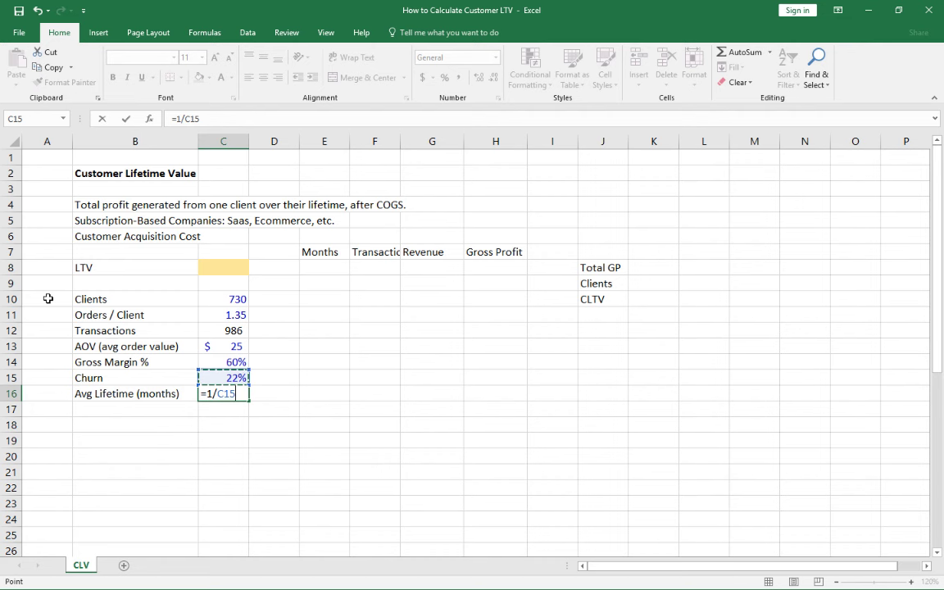
key("Return")
key("Up")
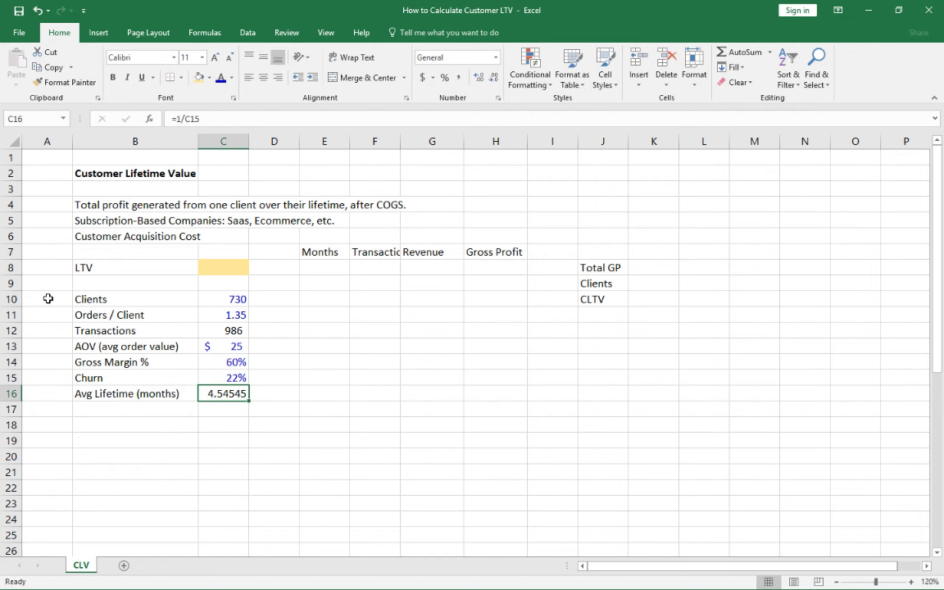
left_click(458, 77)
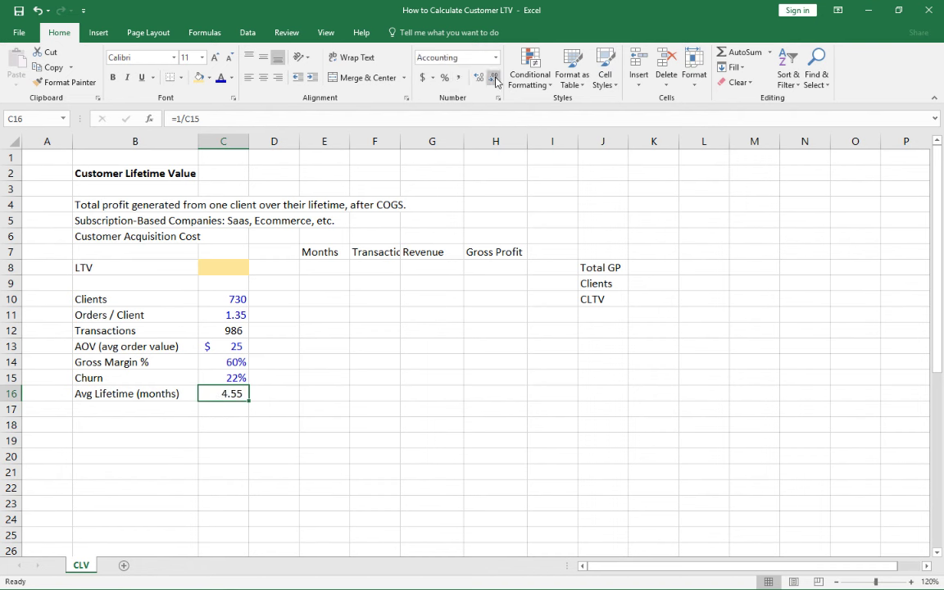
left_click(495, 78)
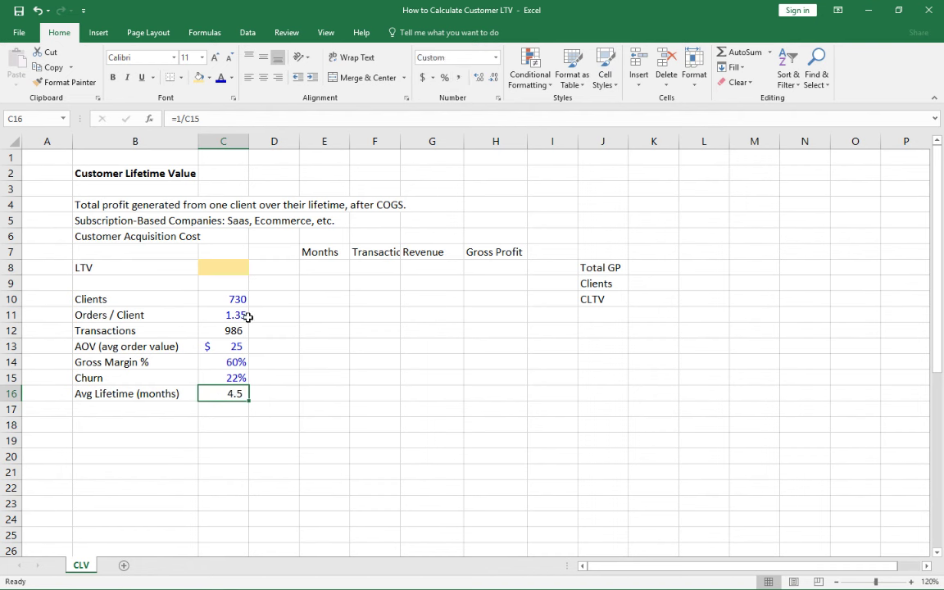
left_click_drag(232, 301, 229, 393)
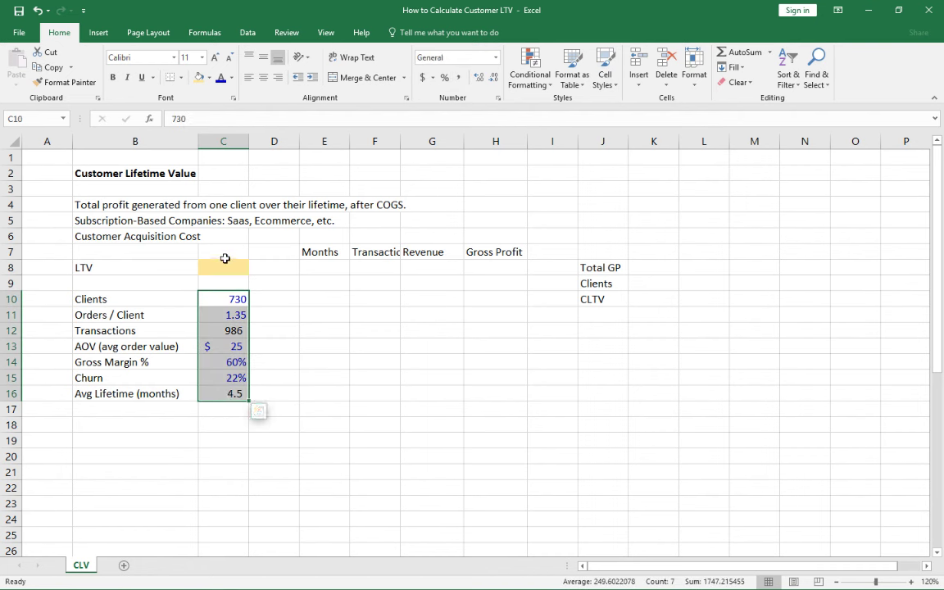
left_click(225, 260)
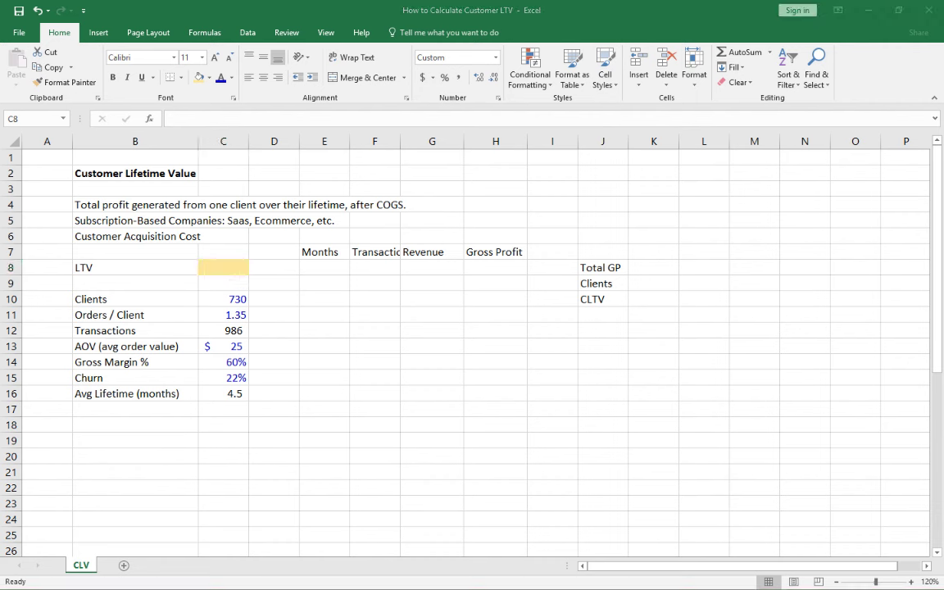
left_click(214, 270)
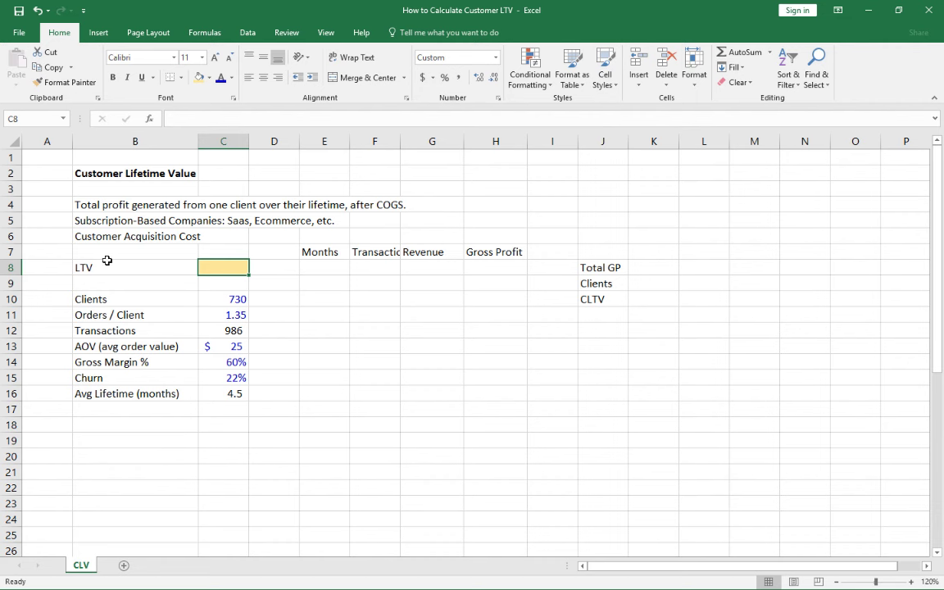
Step: Enter =C12*C13*C14*C16 in C8, multiplying Transactions, AOV, Gross Margin % and Avg Lifetime
type("=")
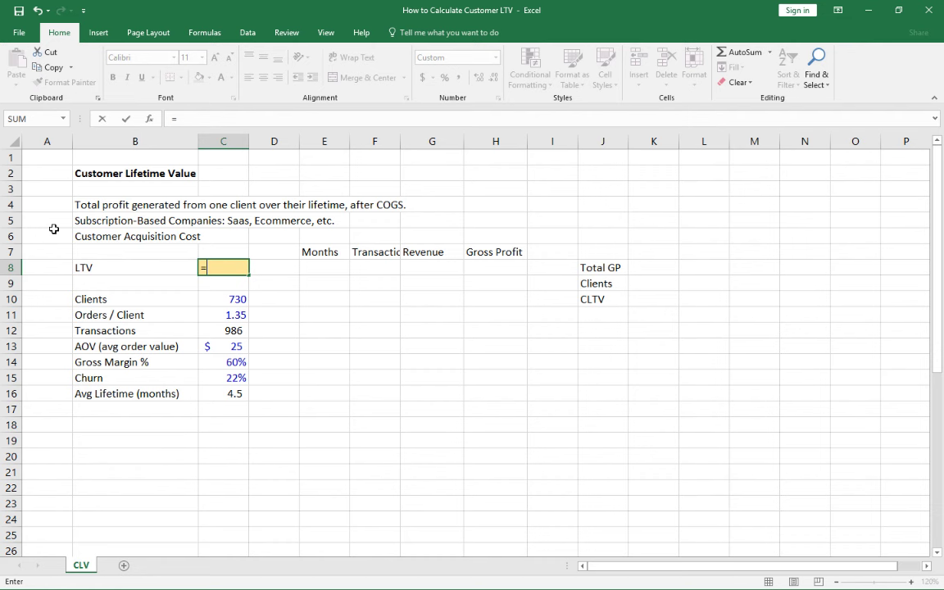
key("Down")
key("Down")
key("Down")
key("Down")
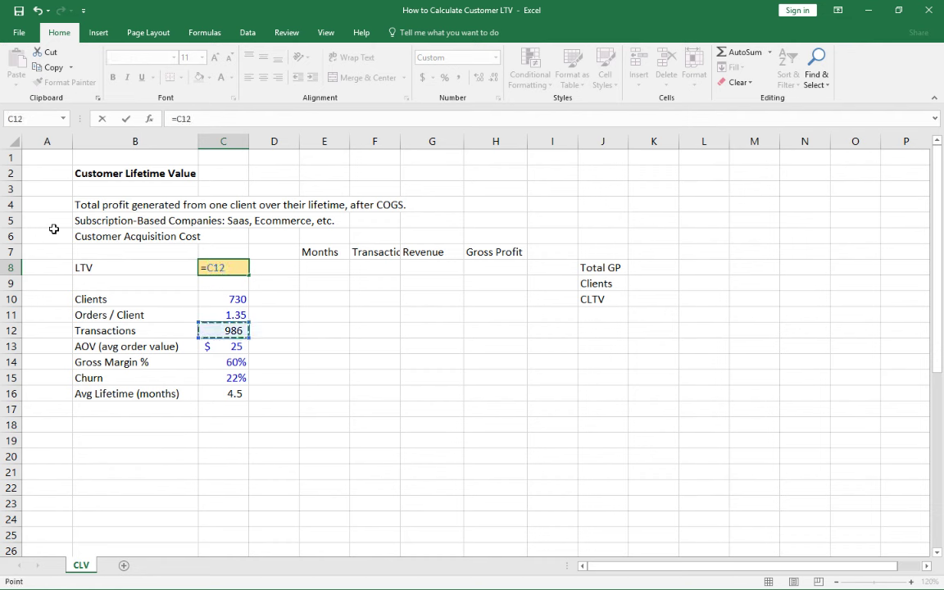
type("*")
key("Down")
key("Down")
key("Down")
key("Down")
key("Down")
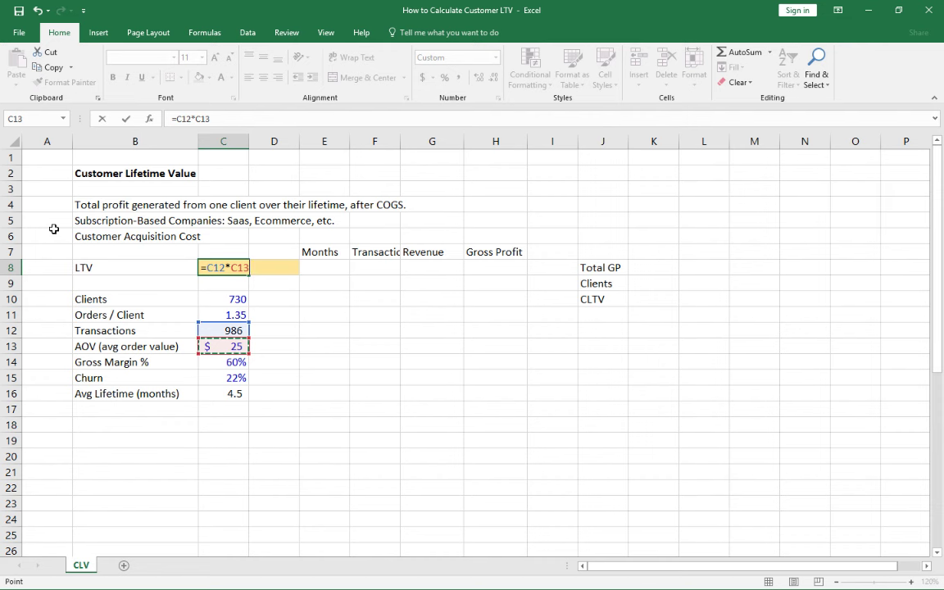
type("*")
key("Down")
key("Down")
key("Down")
key("Down")
key("Down")
key("Down")
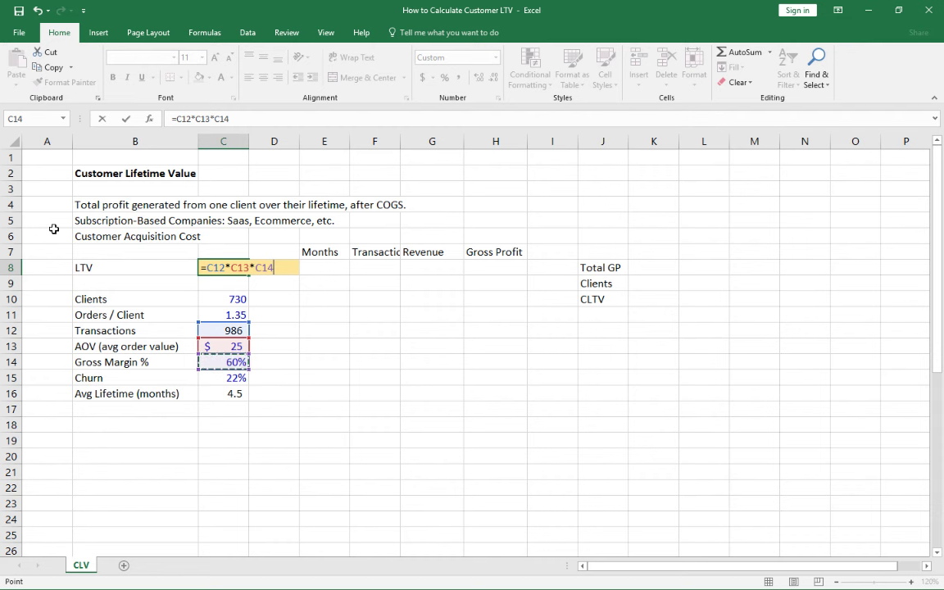
type("*")
key("Down")
key("Down")
key("Down")
key("Down")
key("Down")
key("Down")
key("Down")
key("Down")
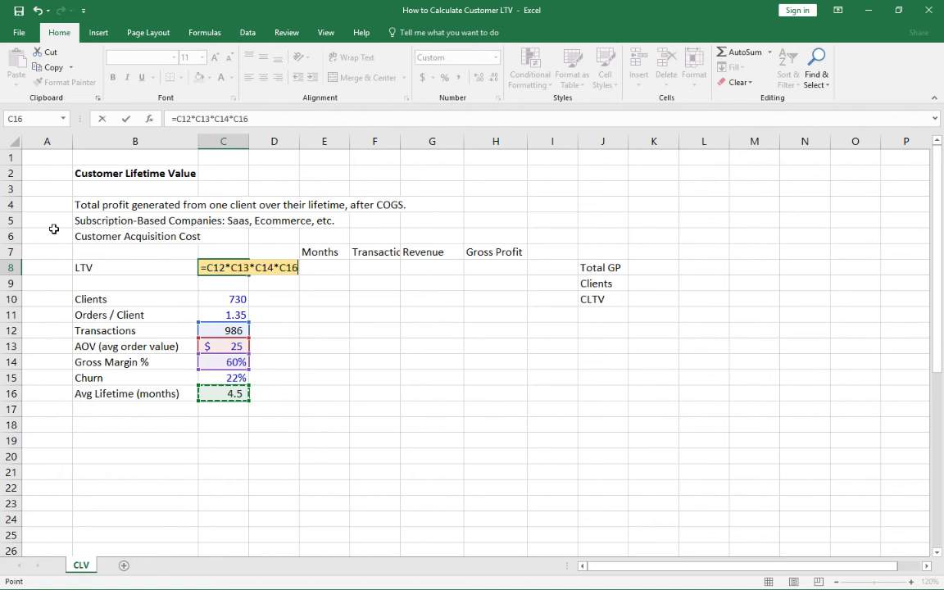
key("Return")
key("Up")
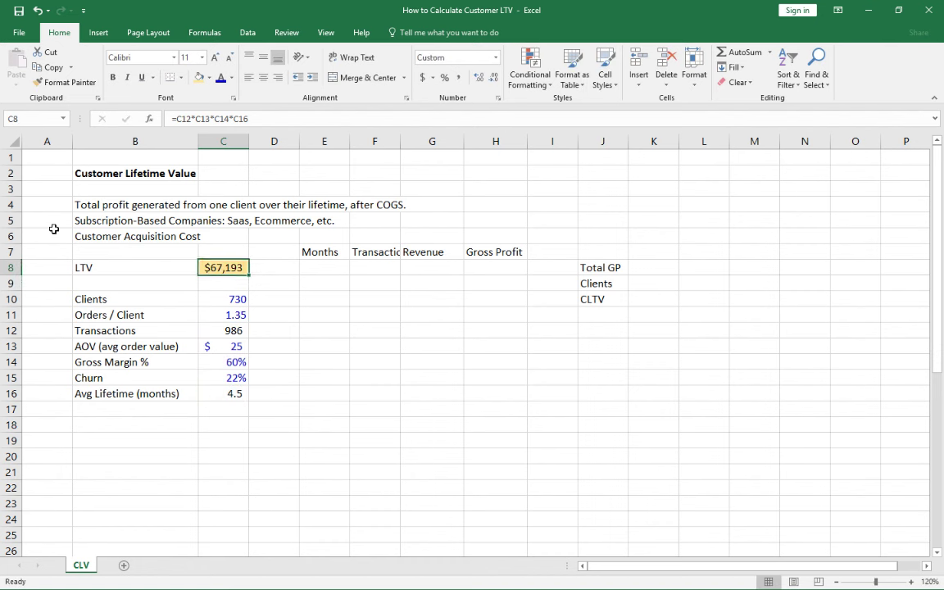
left_click(254, 118)
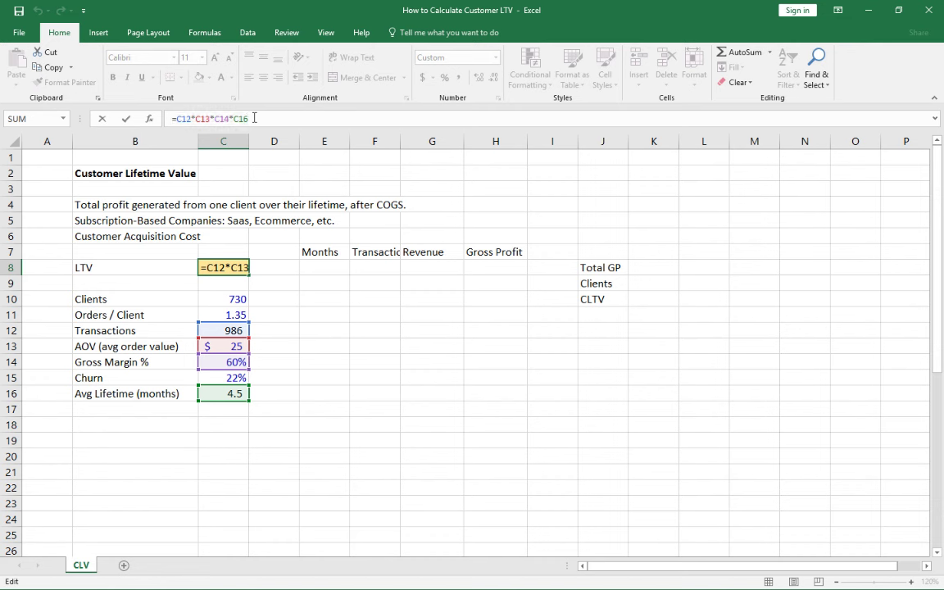
Step: Change the LTV formula to =(C12*C13*C14*C16)/C10 so C8 shows $92 per client
type(")")
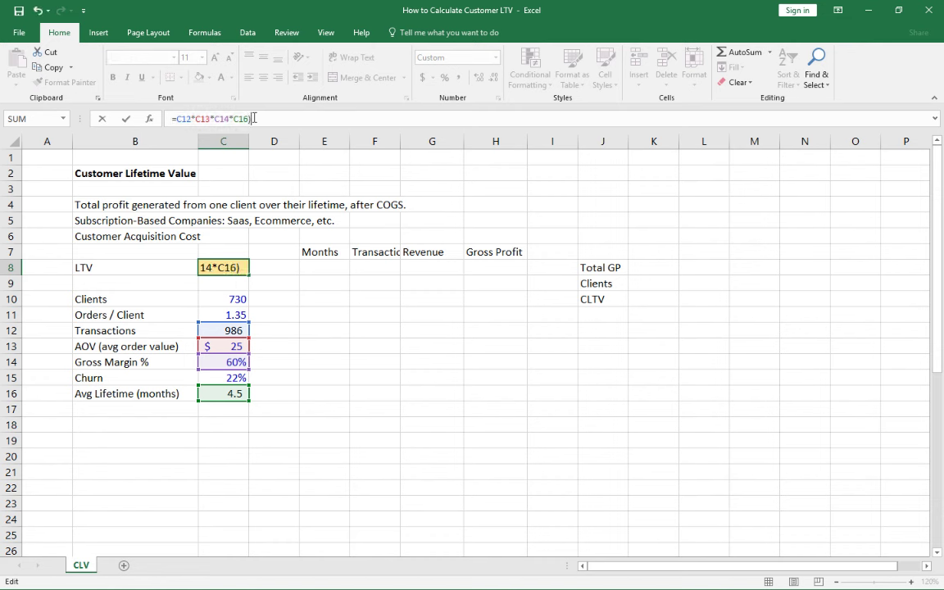
left_click(178, 119)
type("(")
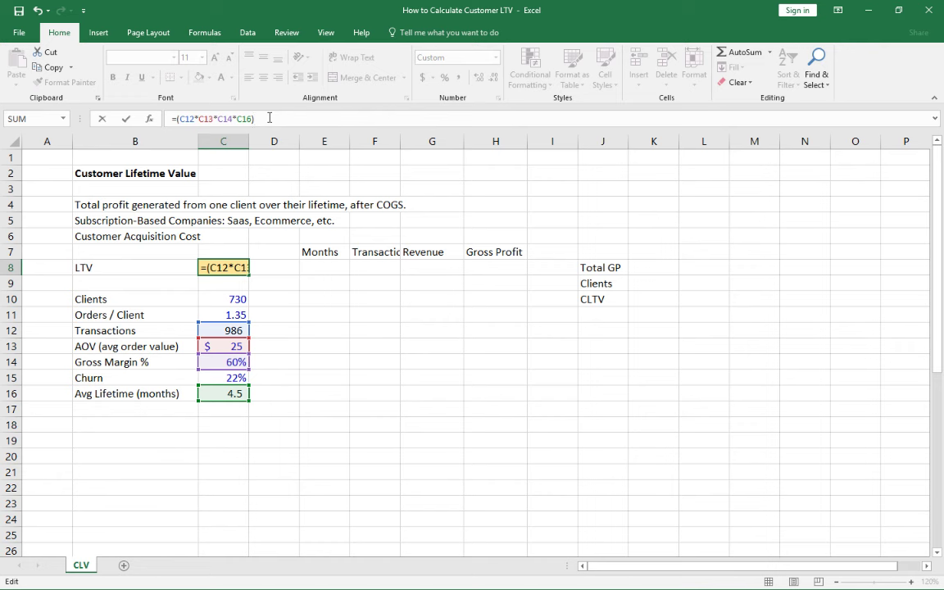
type("/")
left_click(222, 302)
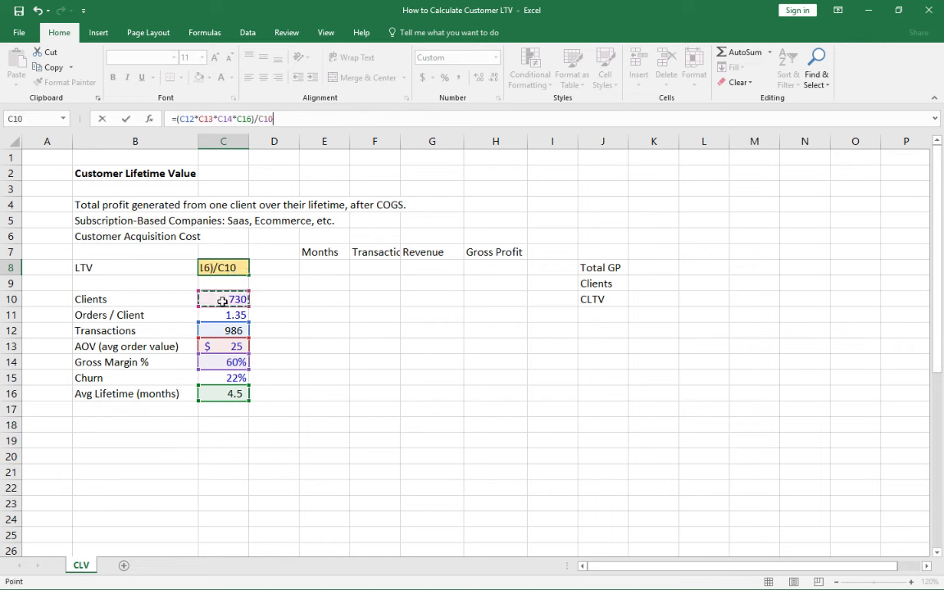
key("Return")
Step: Check the LTV result in C8 against the input values C10:C16
left_click(230, 270)
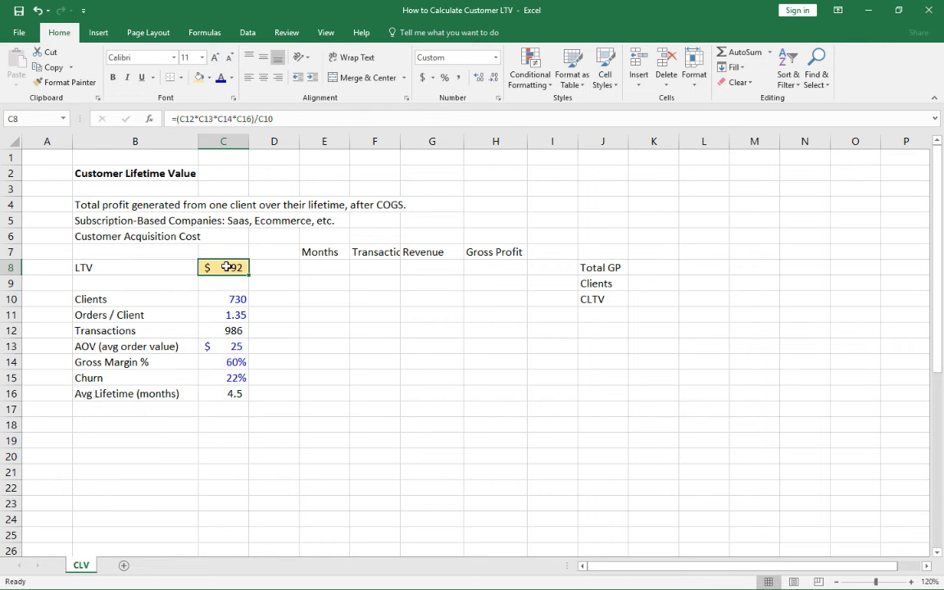
left_click_drag(228, 300, 233, 394)
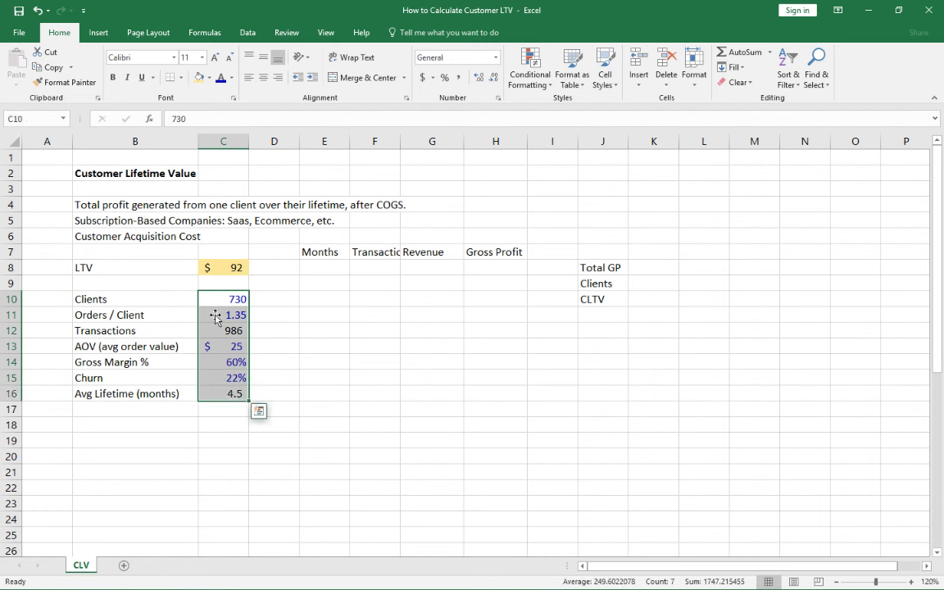
left_click(218, 268)
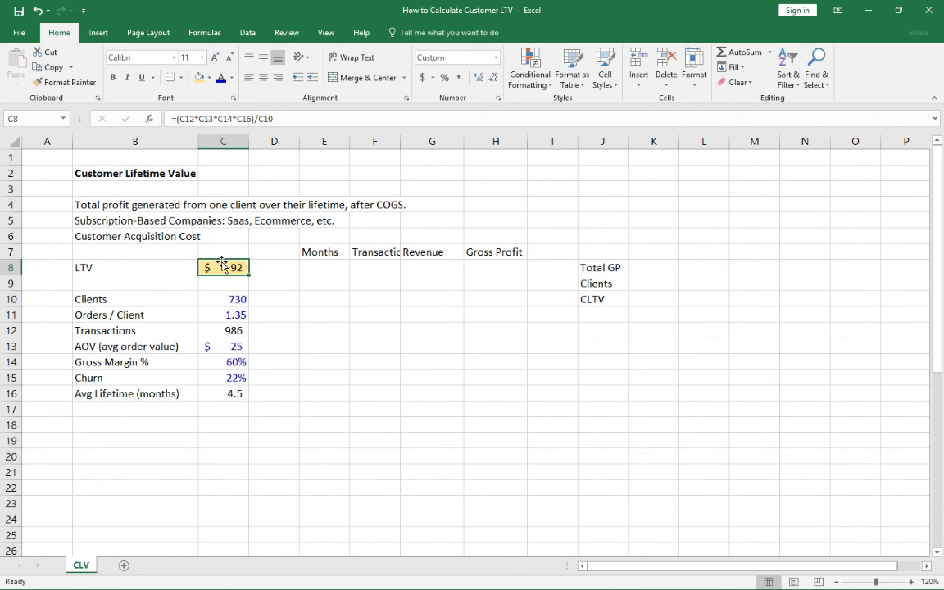
left_click(317, 268)
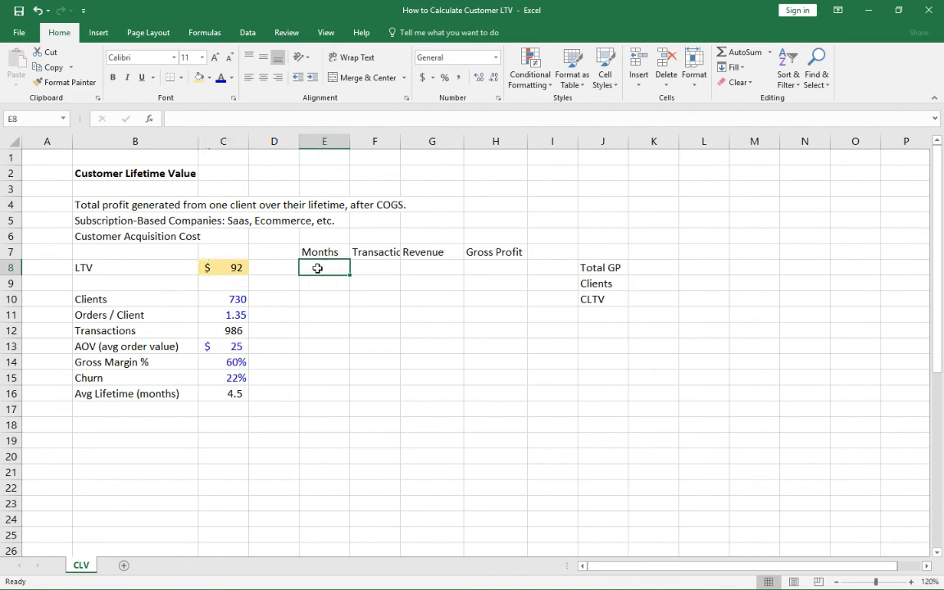
left_click(236, 268)
left_click(139, 236)
left_click(205, 268)
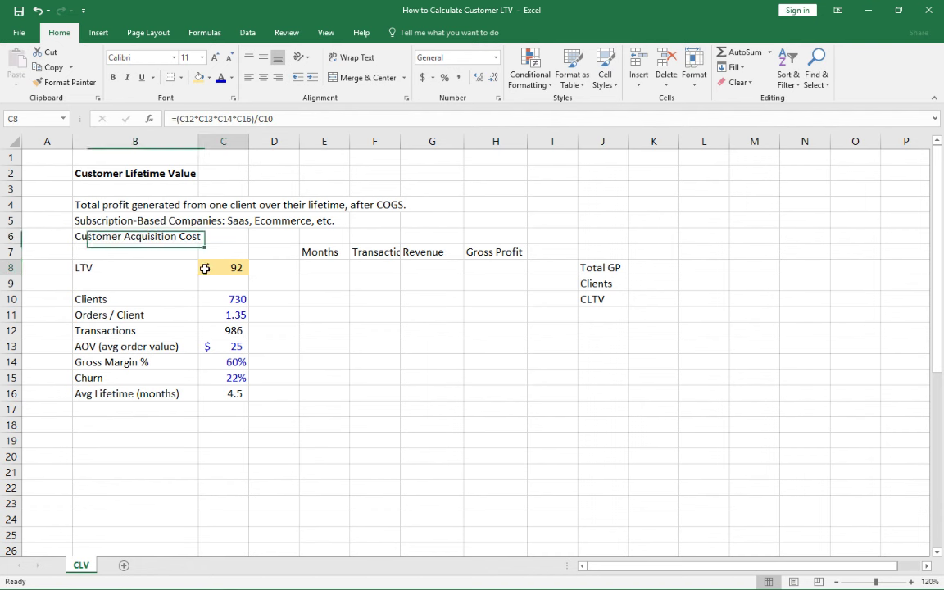
left_click(204, 268)
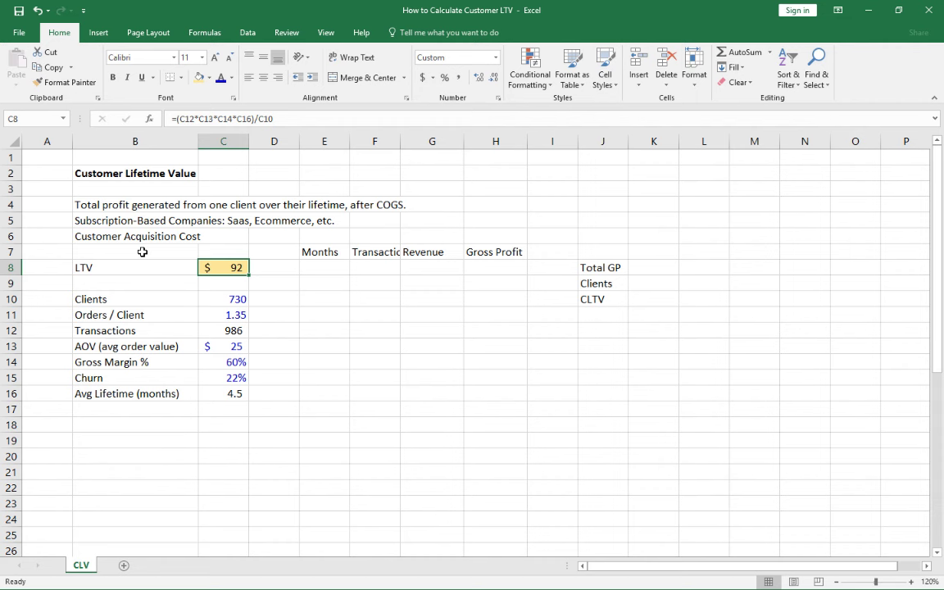
key("Right")
key("Right")
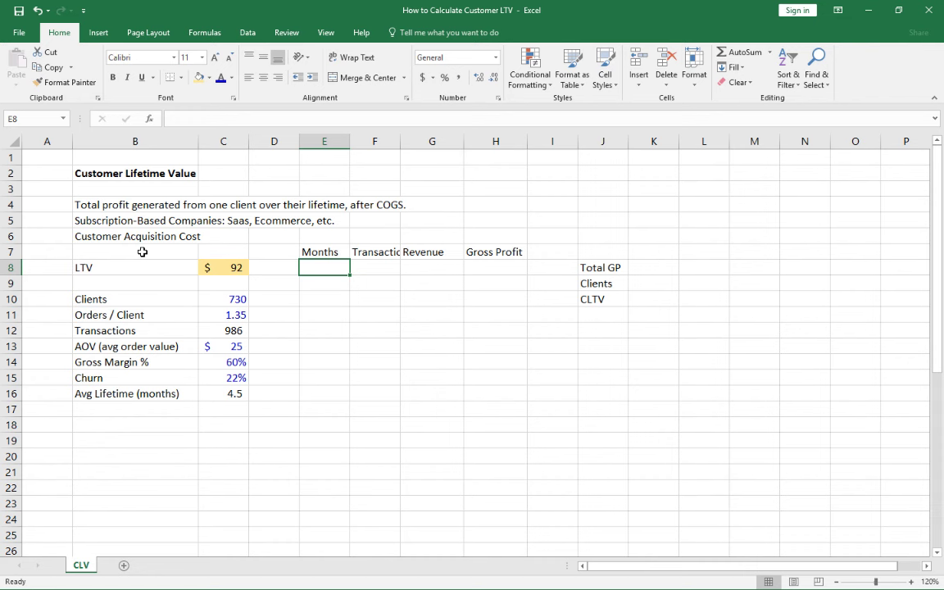
Step: Enter month 0 in E8 and set F8 to =C12 for 986 transactions
type("0")
key("Right")
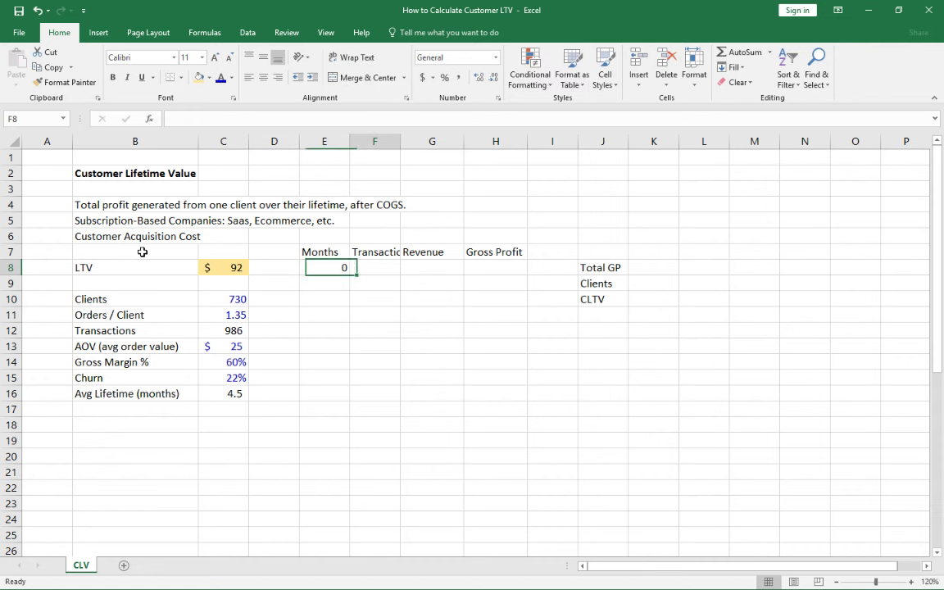
type("=")
key("Down")
key("Down")
key("Down")
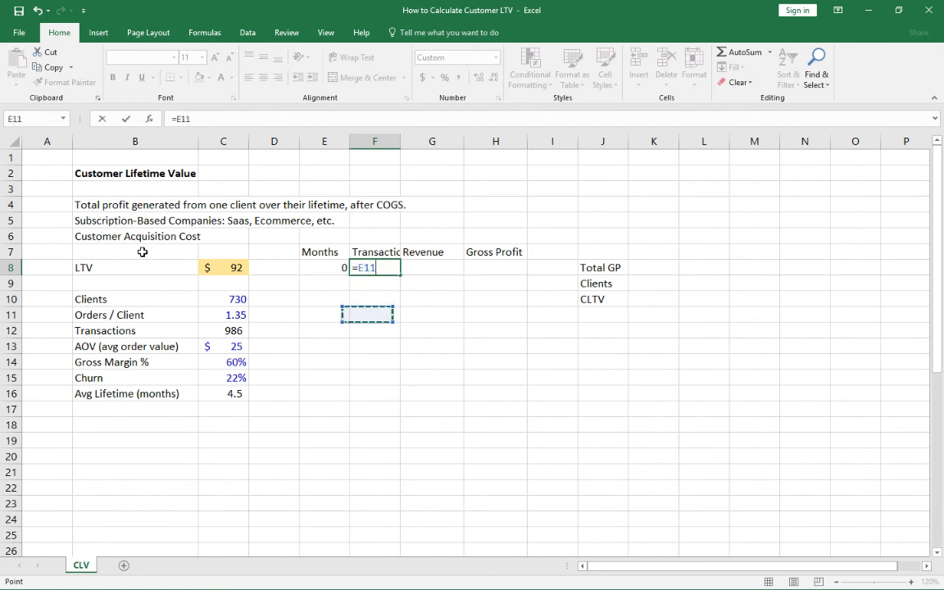
key("Left")
key("Left")
key("Left")
key("Down")
key("Return")
key("Up")
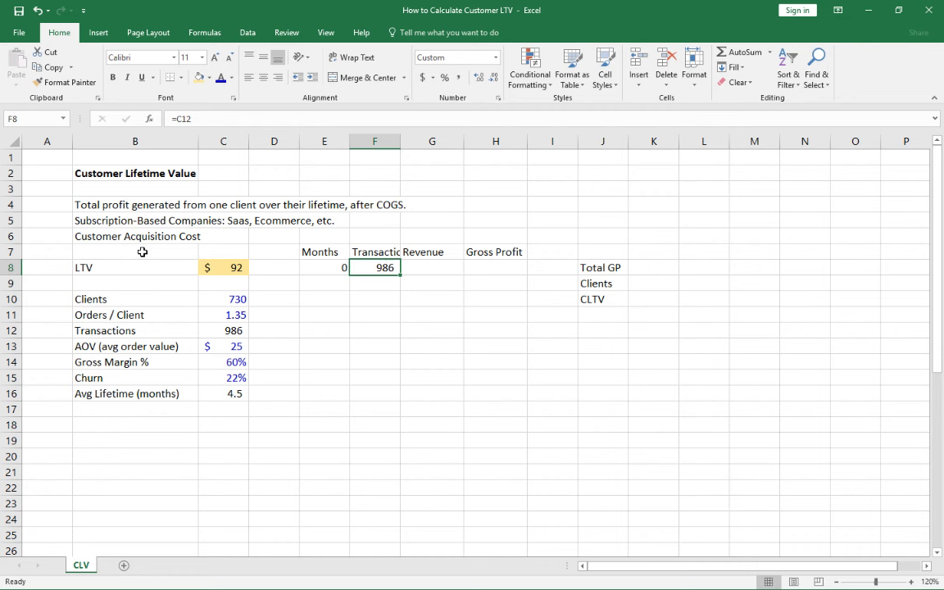
Step: Make E9 count the next month with =E8+1
key("Right")
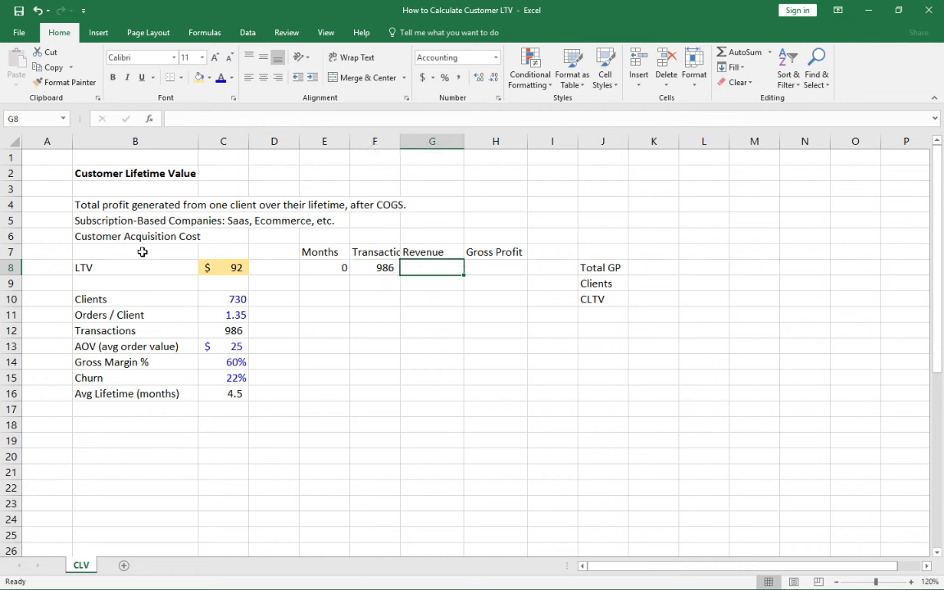
key("Left")
key("Left")
key("Down")
type("=")
key("Up")
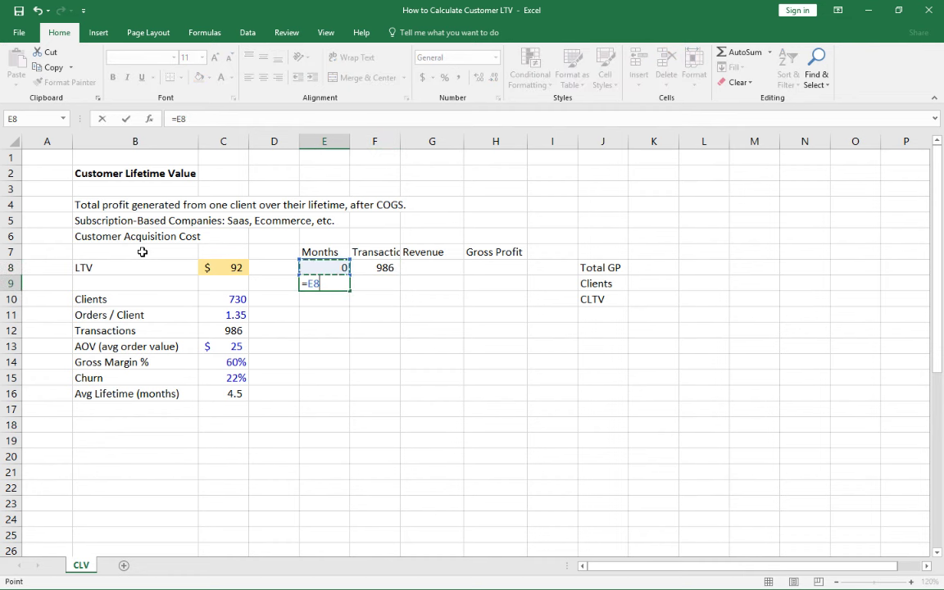
type("+1")
key("Return")
key("Up")
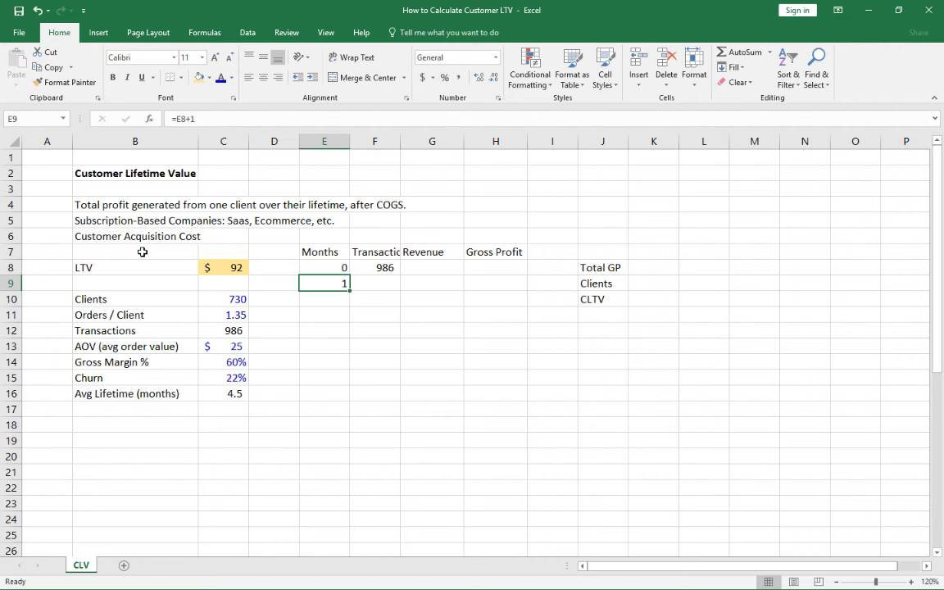
Step: Copy the month formula into E10 and E11 so months run to 3
key("ctrl+c")
key("Down")
key("ctrl+v")
key("Down")
key("ctrl+v")
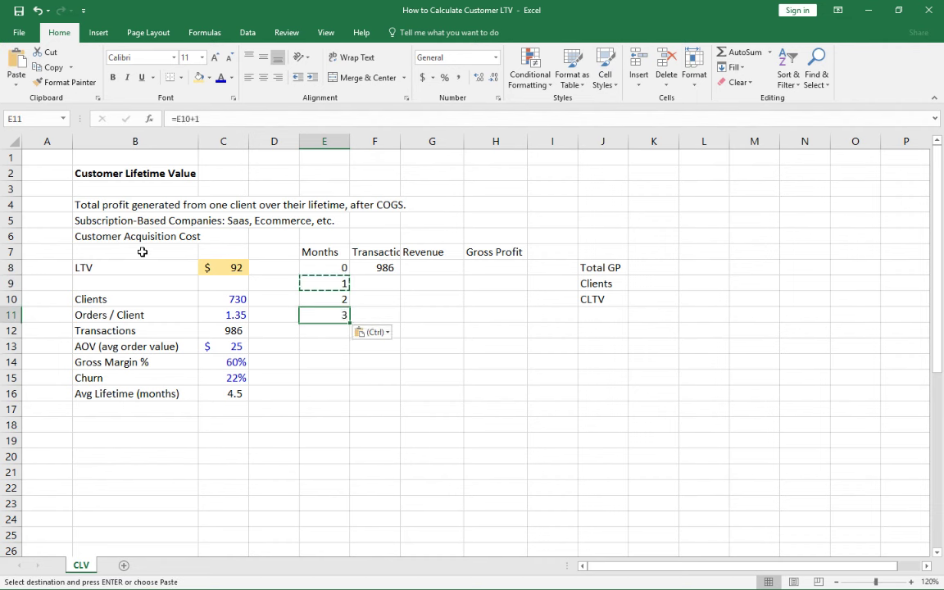
key("Escape")
key("Right")
key("Up")
key("Up")
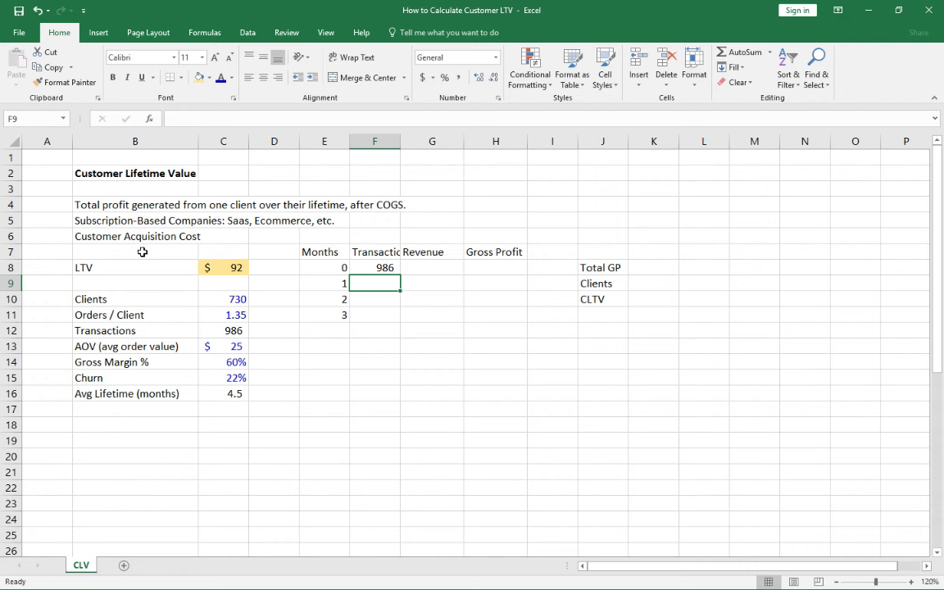
Step: Enter =F8*(1-$C$15) in F9 for month-1 transactions, with churn as an absolute reference
type("=")
key("Up")
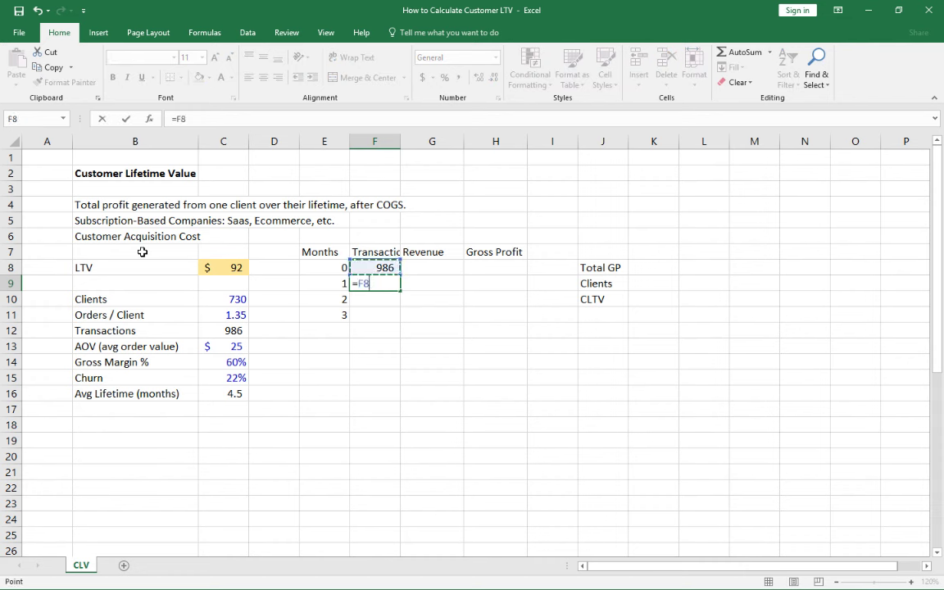
type("*(1-")
key("Left")
key("Left")
key("Down")
key("Down")
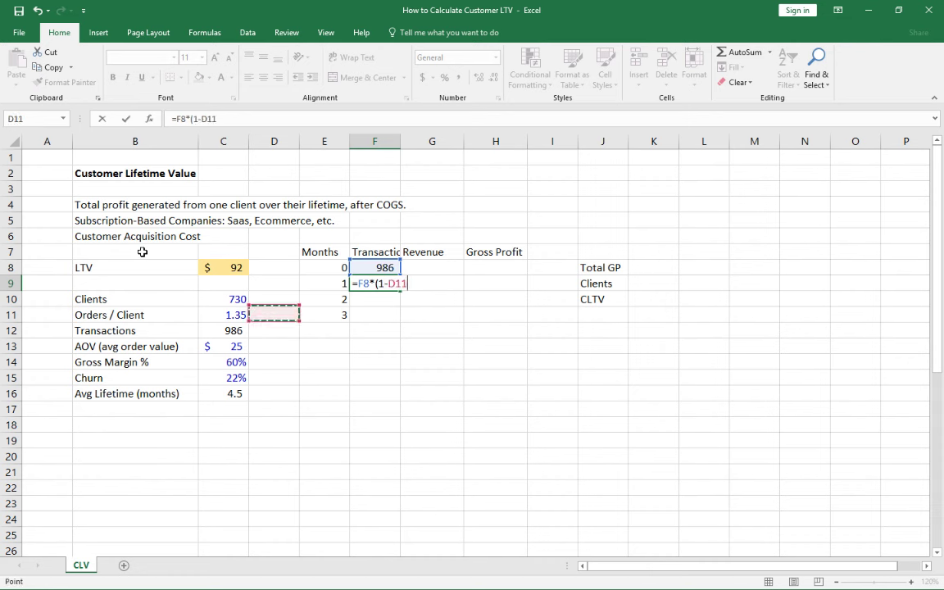
key("Down")
key("Down")
key("Down")
key("Down")
key("Left")
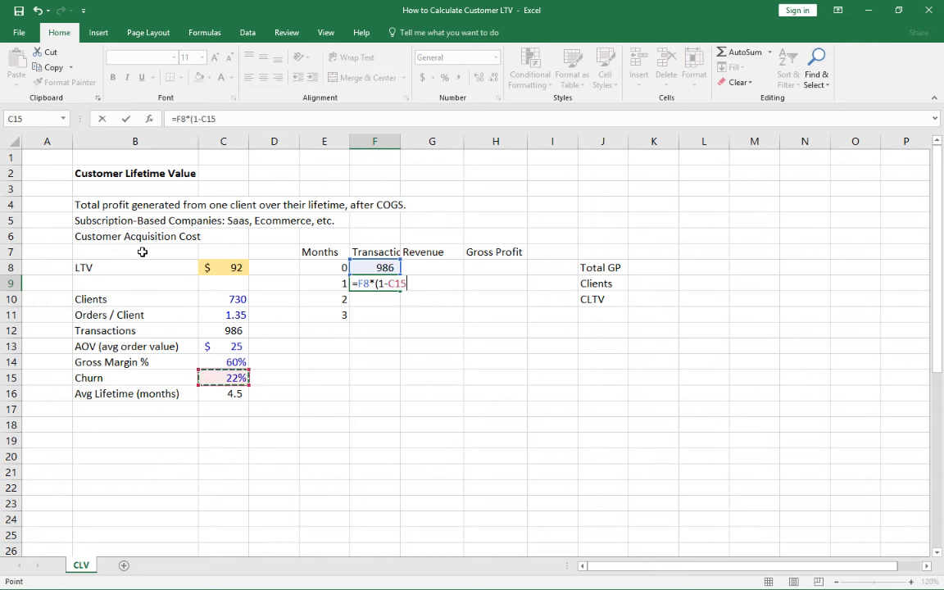
key("F4")
type(")")
key("Return")
Step: Format F9 in Comma Style with no decimals so it shows 769
key("Up")
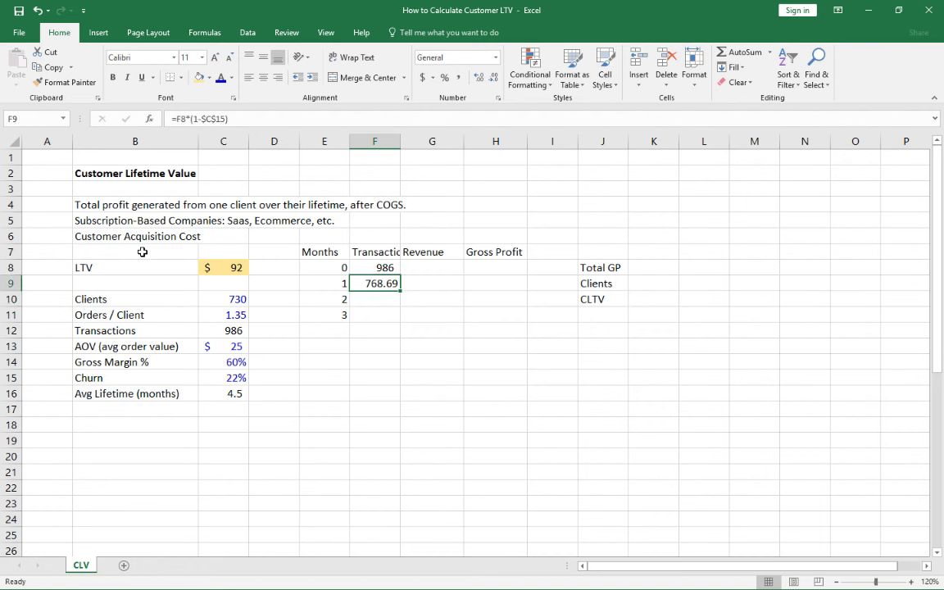
left_click(459, 77)
left_click(494, 78)
left_click(495, 78)
Step: Copy the transactions formula into F10 and F11 for months 2 and 3
key("ctrl+c")
key("Down")
key("ctrl+v")
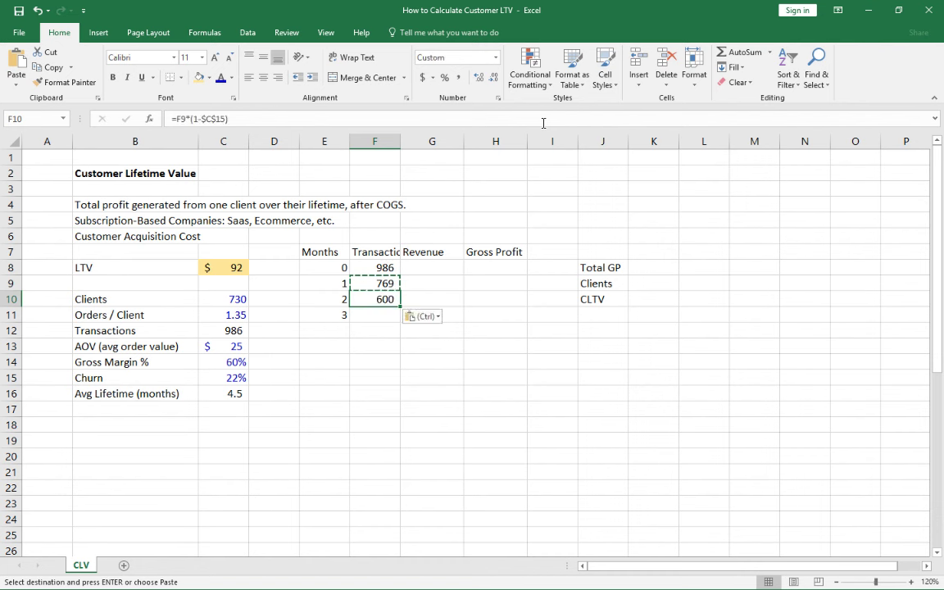
key("F2")
key("Escape")
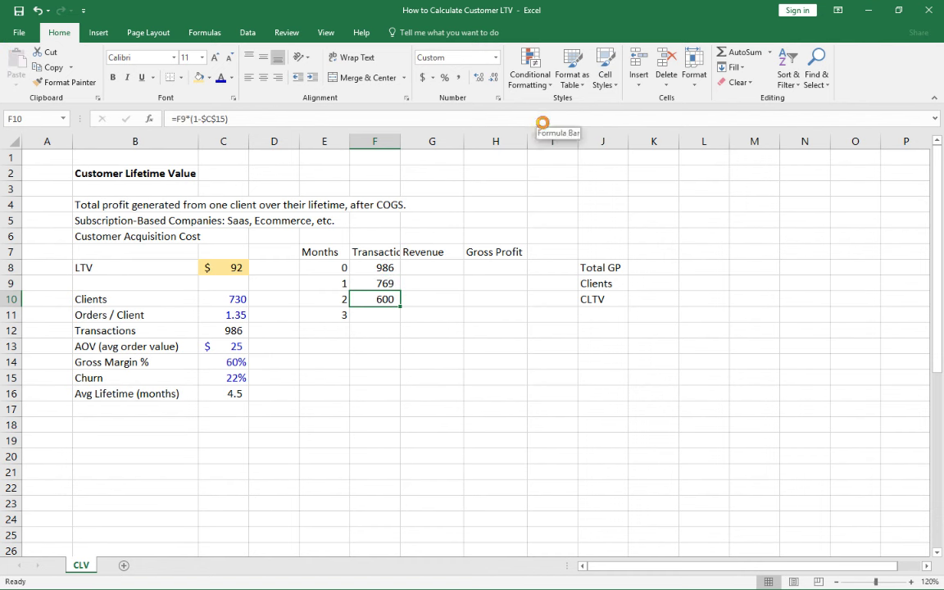
key("Down")
key("ctrl+v")
key("F2")
Step: Enter =F8*$C$13 in G8 for month-0 revenue, with the order value as an absolute reference
key("Escape")
key("Up")
key("Up")
key("Up")
key("Right")
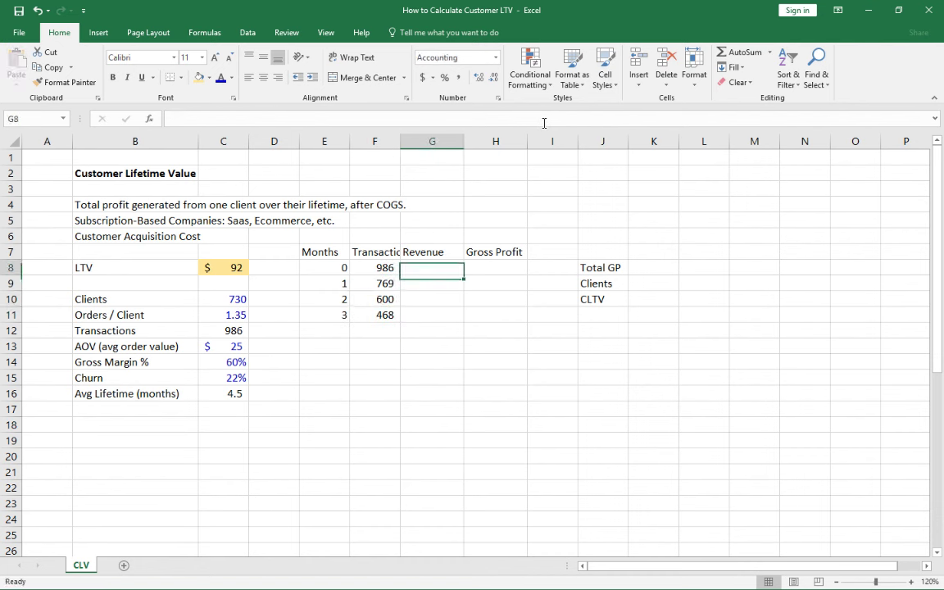
type("=")
key("Left")
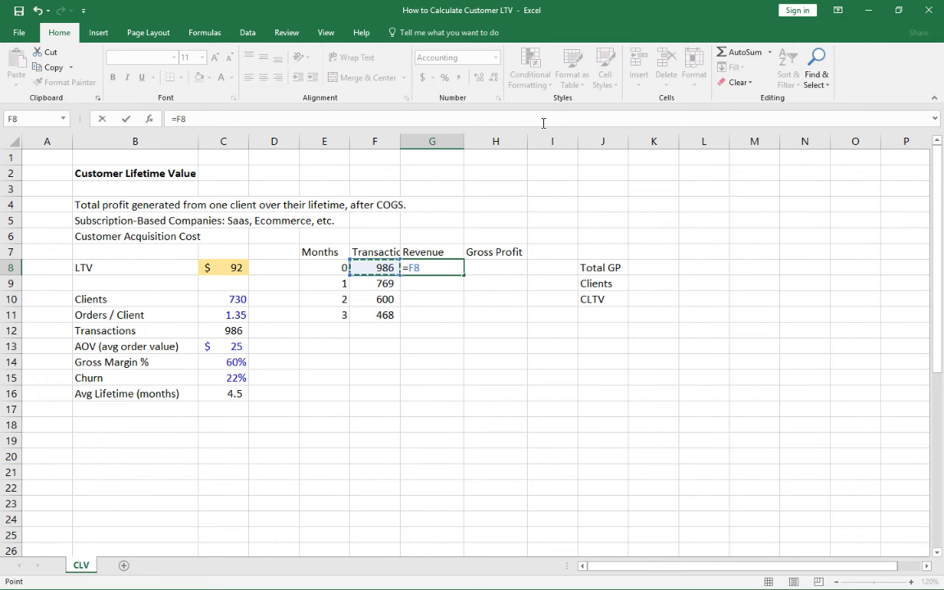
type("*")
left_click(221, 348)
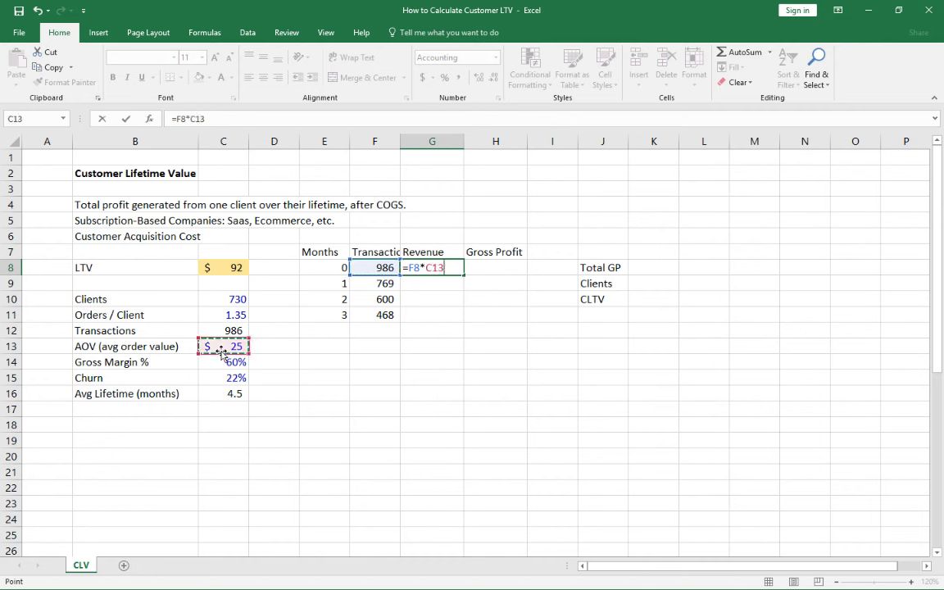
key("F4")
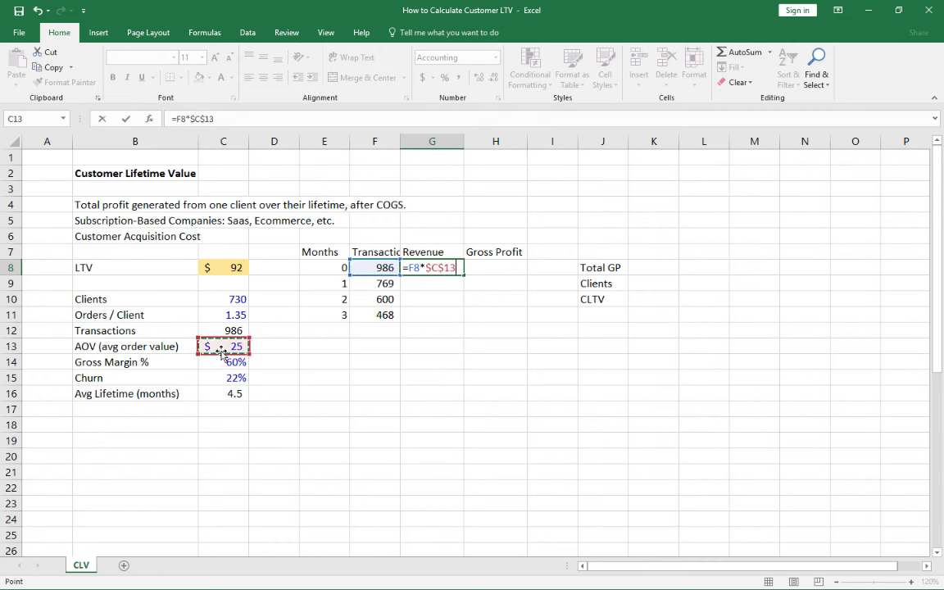
key("ctrl+Return")
Step: Copy the revenue formula into G9:G11 for months 1–3
key("ctrl+c")
key("Down")
key("ctrl+v")
key("Down")
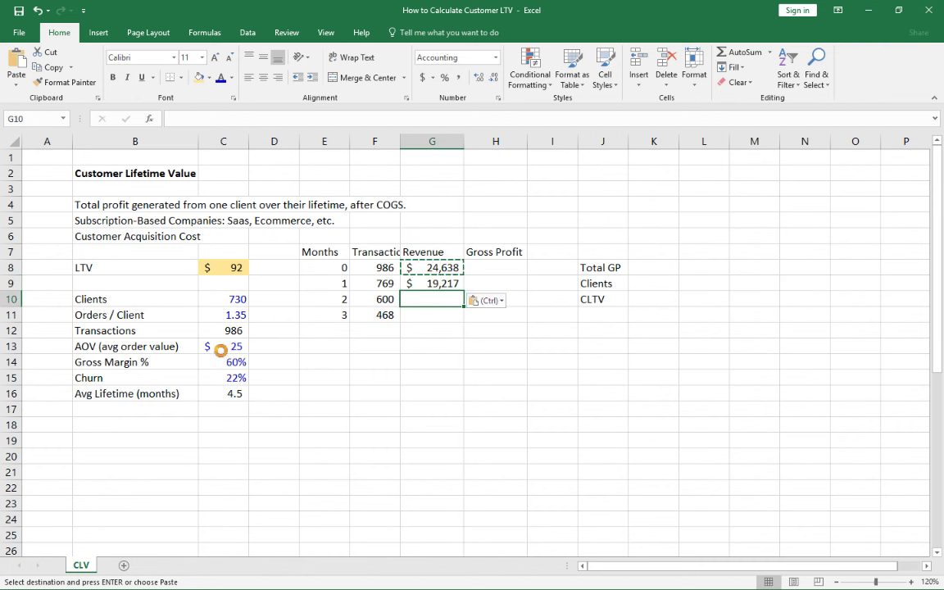
key("ctrl+v")
key("Down")
key("ctrl+v")
key("Escape")
Step: Begin the month-0 Gross Profit formula in H8
key("Right")
key("Up")
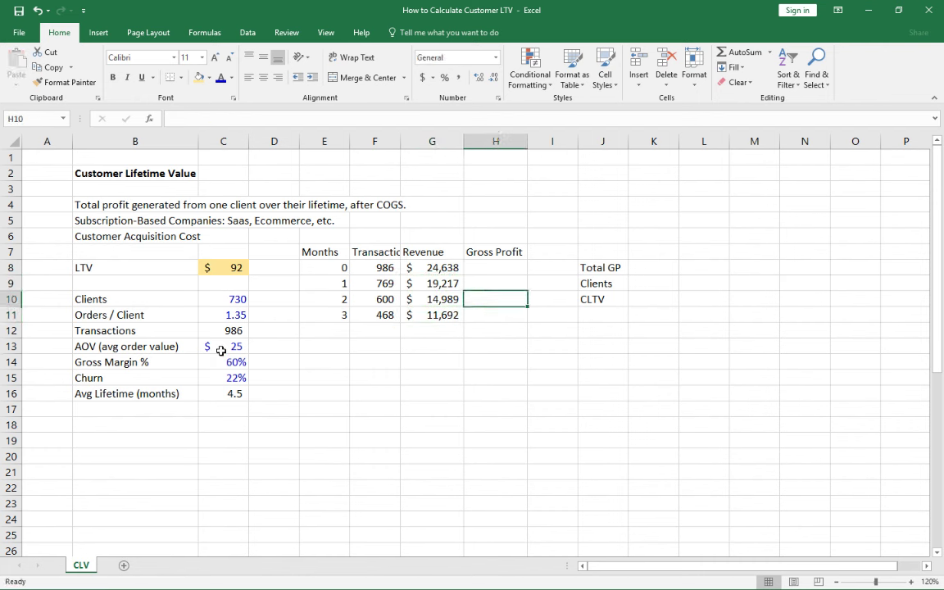
key("Up")
key("Up")
type("=")
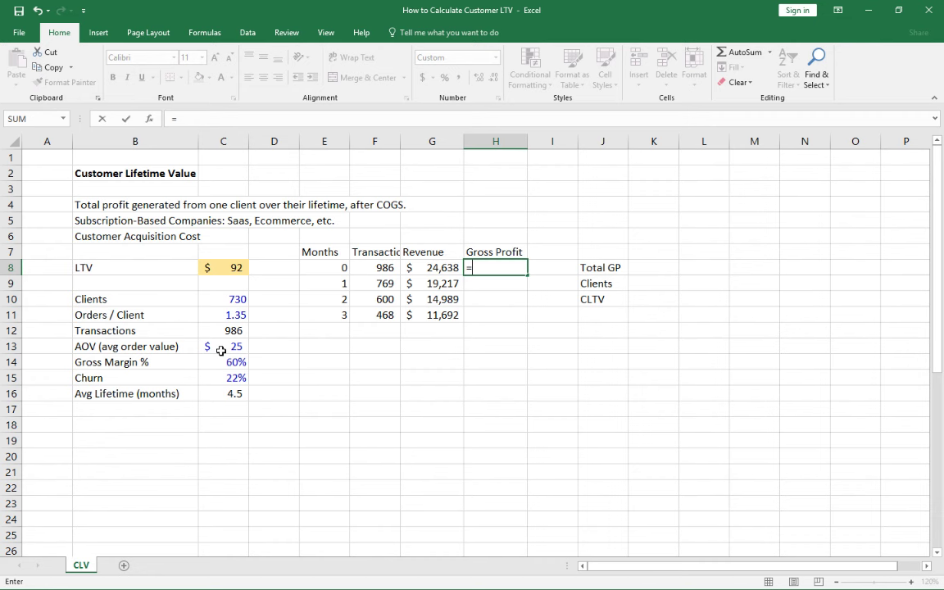
Step: Complete =G8*$C$14 in H8 for month-0 gross profit ($14,783)
key("Left")
type("*")
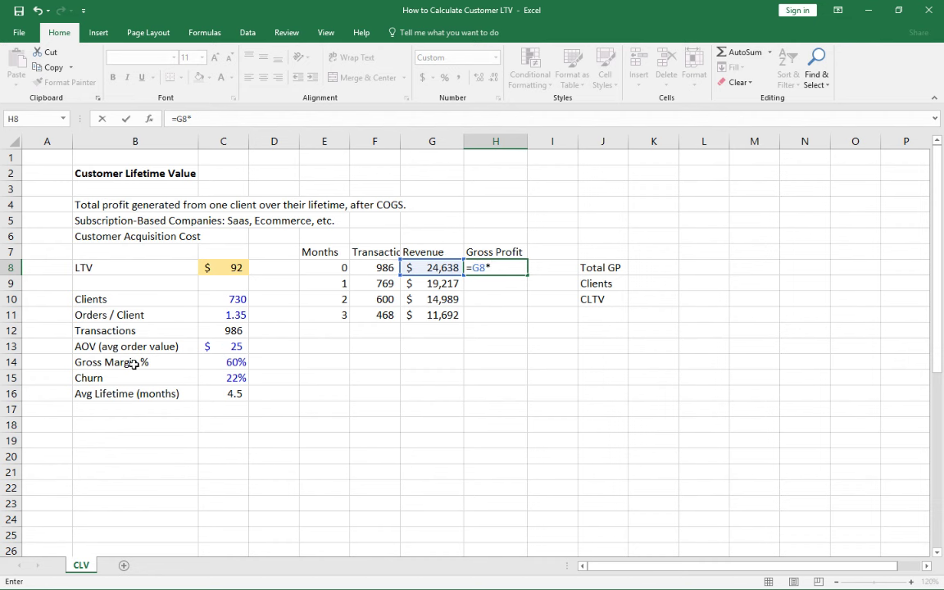
left_click(221, 362)
key("F4")
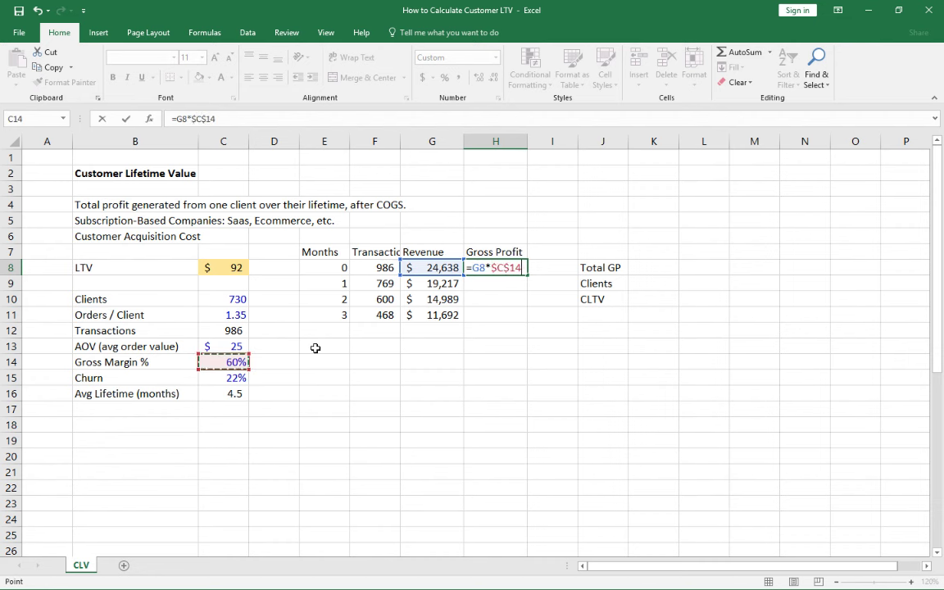
key("Return")
key("Up")
Step: Copy the gross profit formula into H9:H11 for months 1–3
key("ctrl+c")
key("Down")
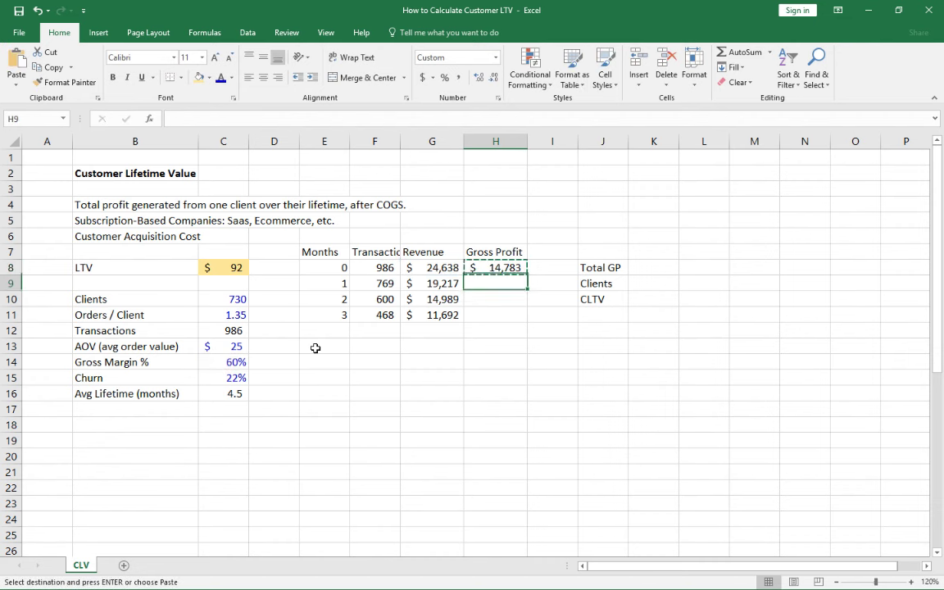
key("ctrl+v")
key("Down")
key("ctrl+v")
key("Down")
key("ctrl+v")
Step: Copy the month-3 row E11:H11 down through row 48
key("Left")
key("Left")
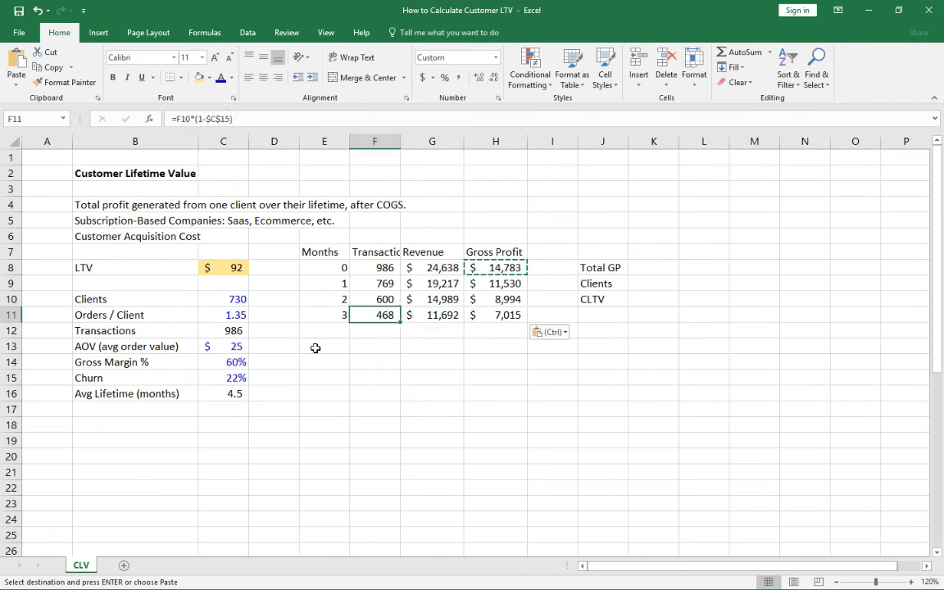
key("Left")
key("shift+Right")
key("shift+Right")
key("shift+Right")
key("ctrl+c")
key("Down")
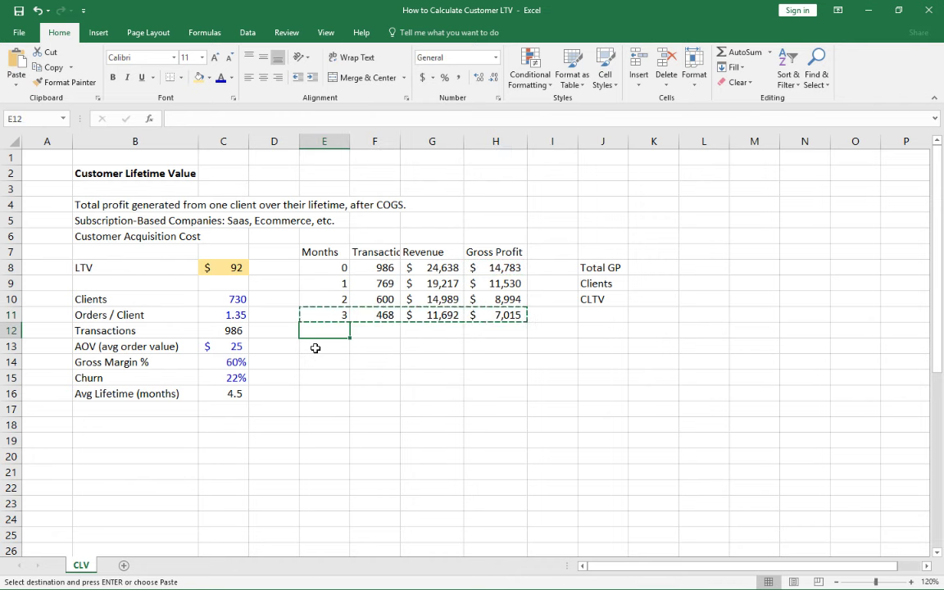
key("shift+Down")
key("shift+Down")
key("shift+Down")
key("shift+Down")
key("shift+Down")
key("shift+Down")
left_click_drag(315, 348, 315, 348)
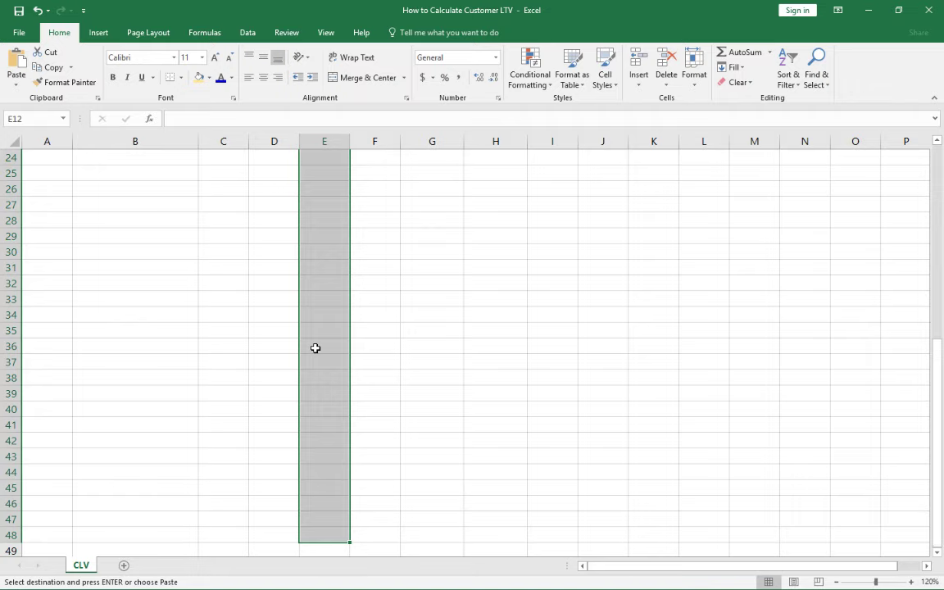
key("ctrl+v")
Step: Clear the rows past month 36 so the table ends at month 36
key("ctrl+Down")
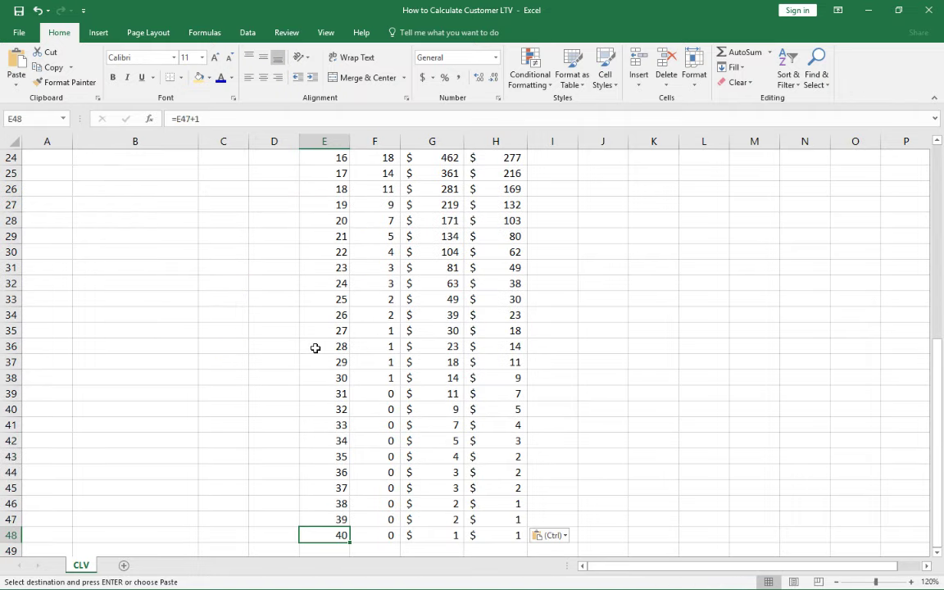
key("shift+Right")
key("shift+Right")
key("shift+Right")
key("shift+Up")
key("shift+Up")
key("shift+Up")
key("shift+Up")
key("shift+Up")
key("shift+Up")
key("shift+Up")
key("shift+Up")
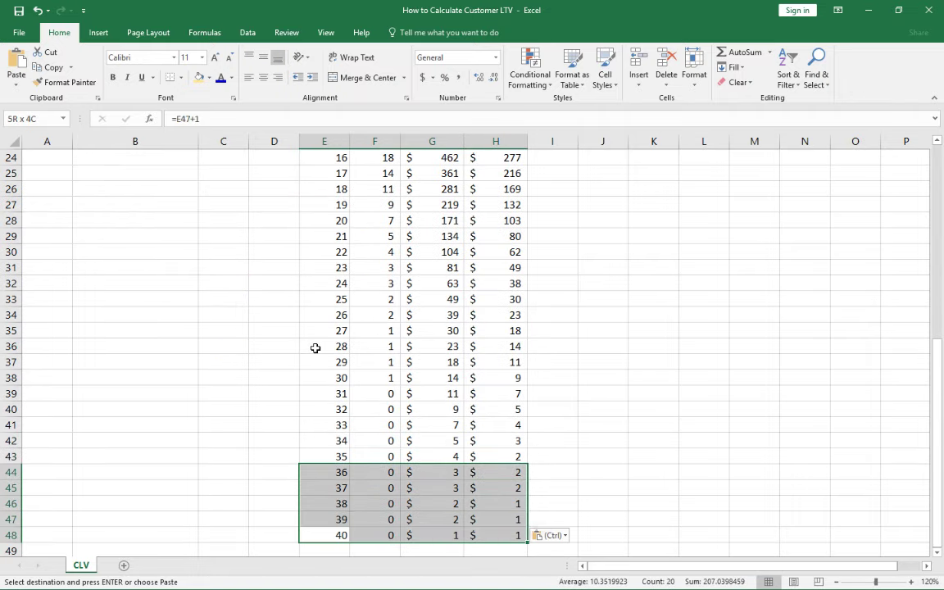
key("shift+Down")
key("shift+Down")
key("shift+Down")
key("shift+Down")
key("shift+Down")
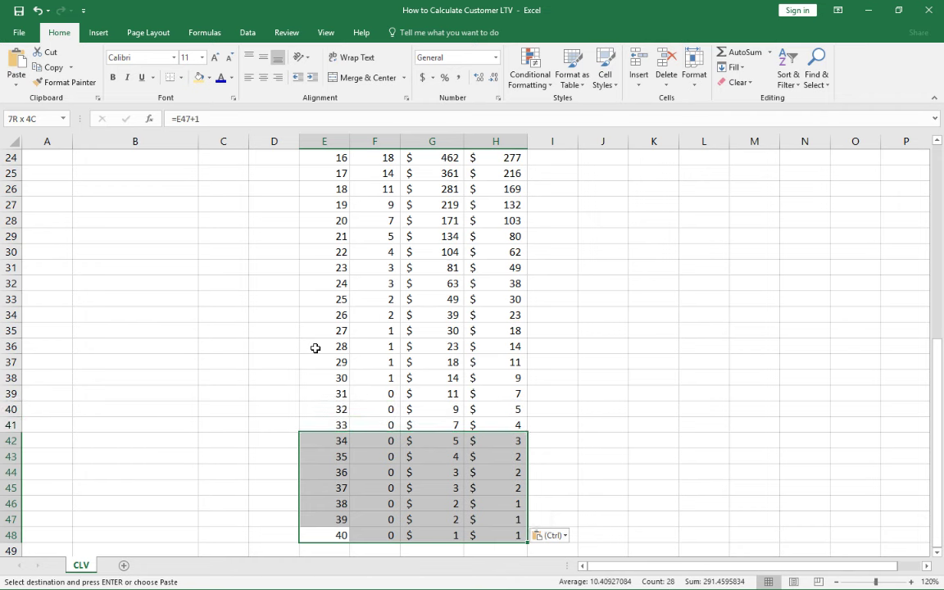
key("Delete")
key("Up")
key("Up")
key("Up")
key("Up")
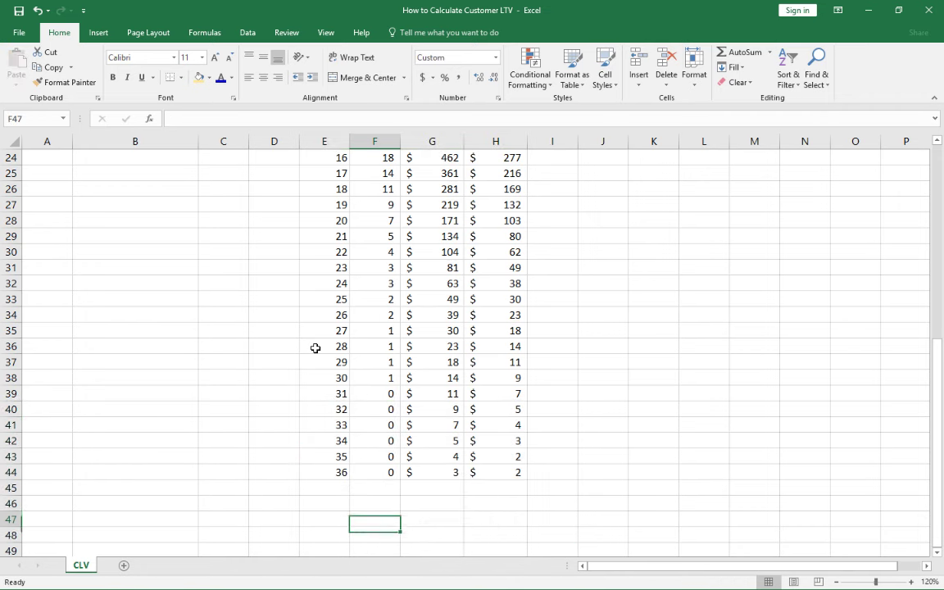
key("Right")
key("Right")
key("Right")
key("ctrl+Up")
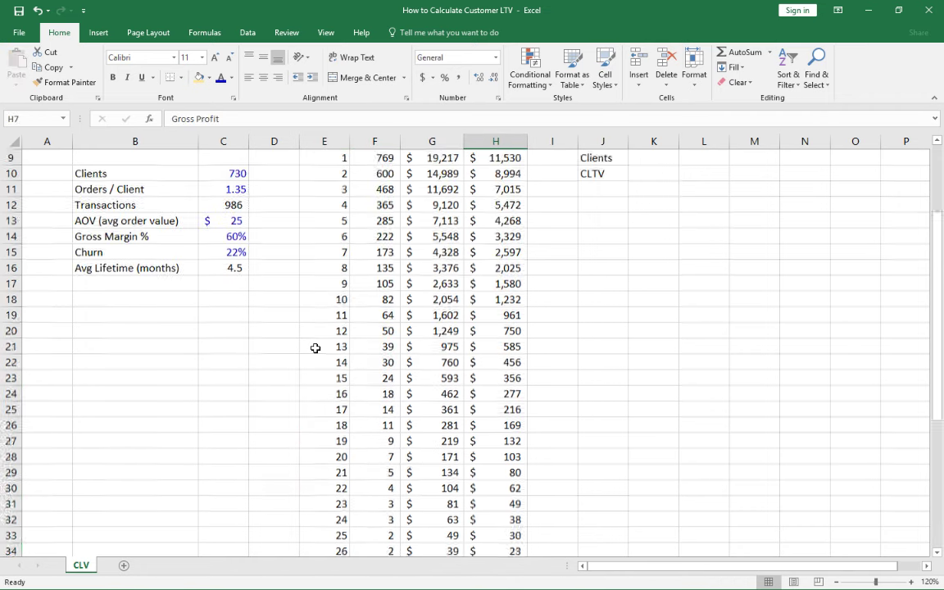
key("Right")
key("Right")
key("Right")
Step: Enter =SUM(H8:H44) in K8 to total gross profit ($67,186)
key("Down")
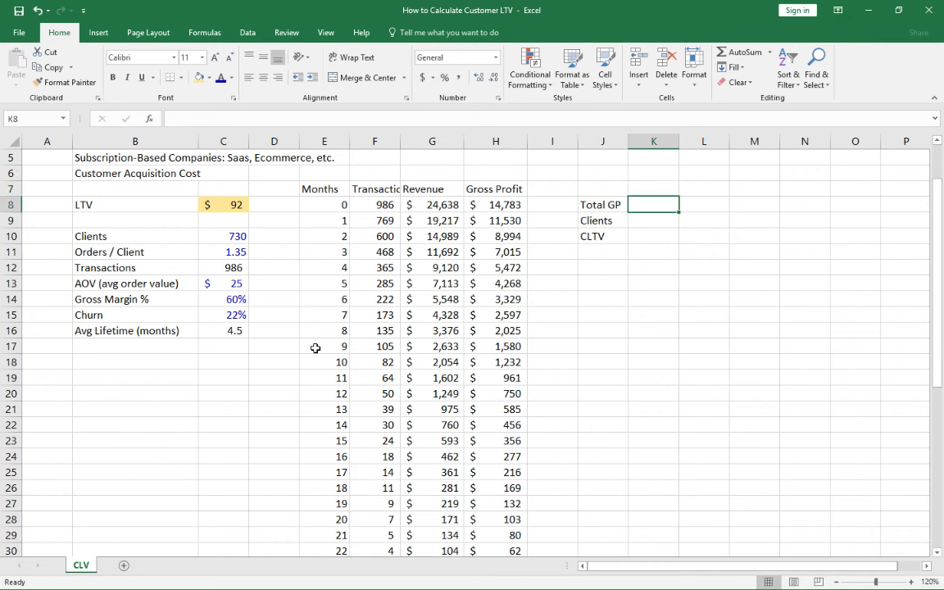
type("=sum(")
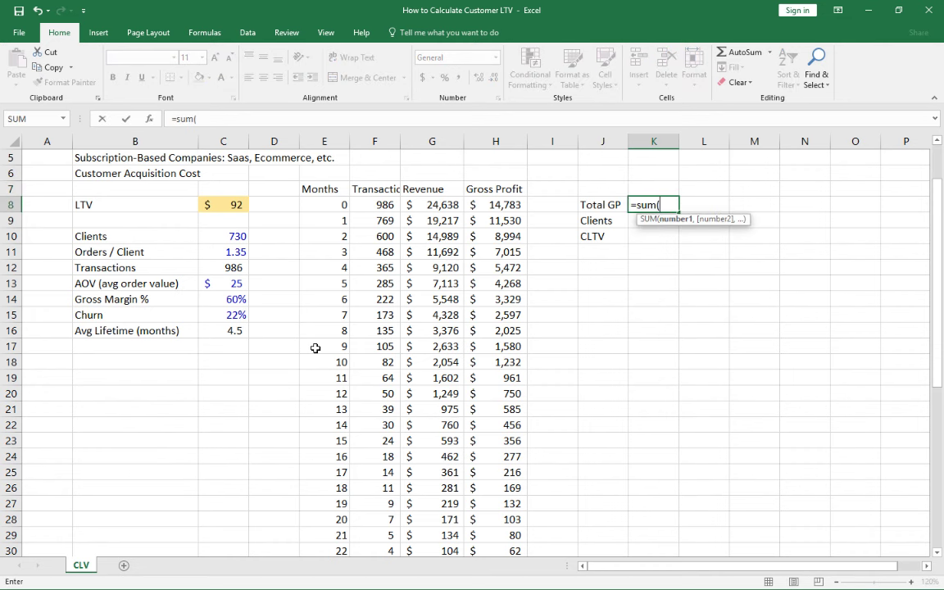
key("Up")
key("Left")
key("Left")
key("Left")
key("Down")
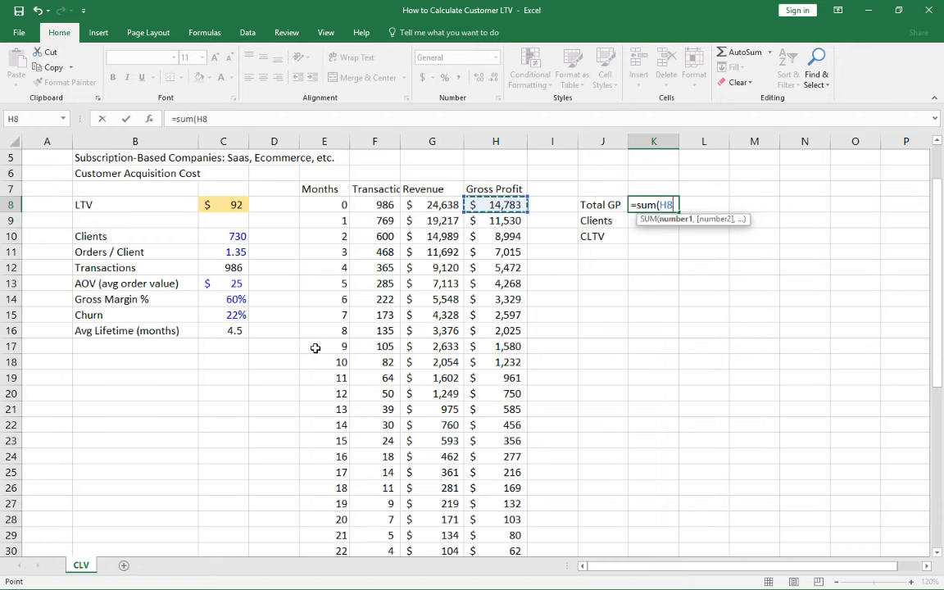
key("ctrl+shift+Down")
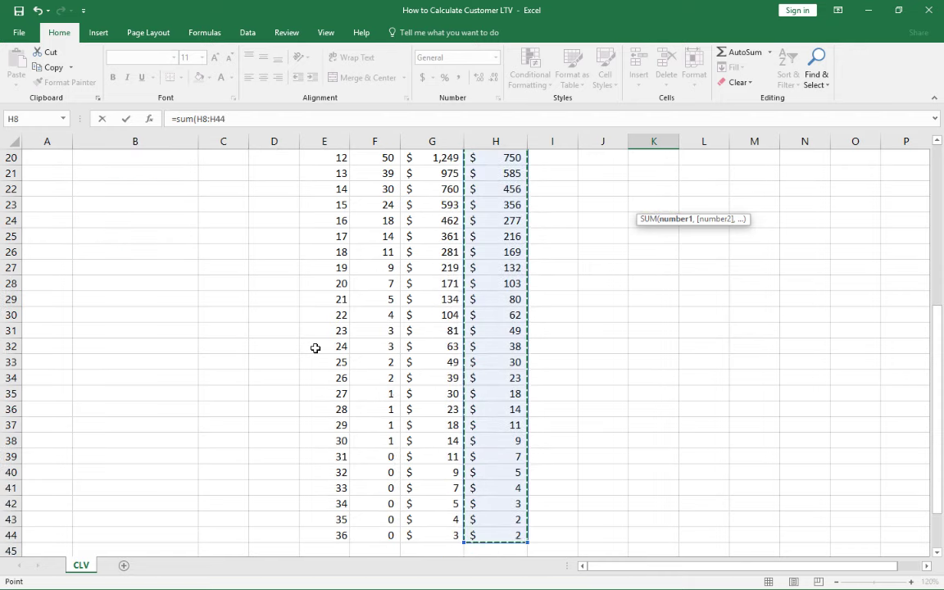
type(")")
key("ctrl+Return")
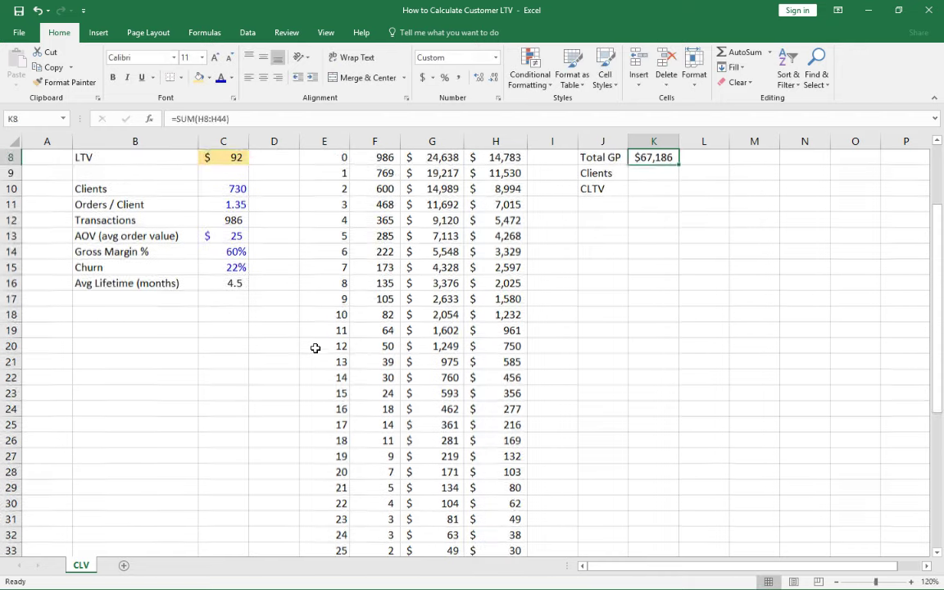
Step: Link K9 to the Clients input with =C10 (730)
key("Up")
key("Down")
key("Down")
type("=")
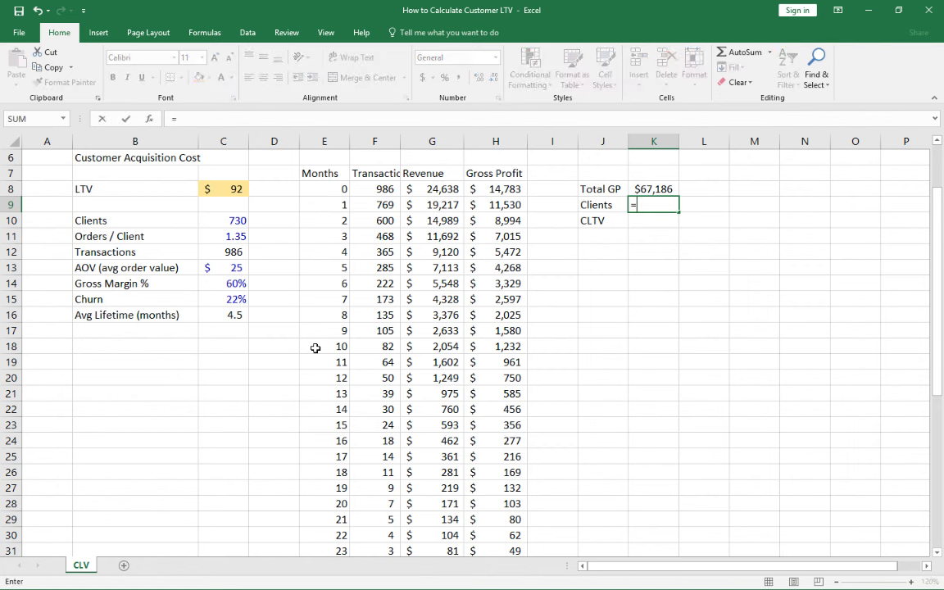
key("Left")
key("Left")
key("Left")
key("Left")
key("Left")
key("Left")
key("Left")
key("Left")
key("Down")
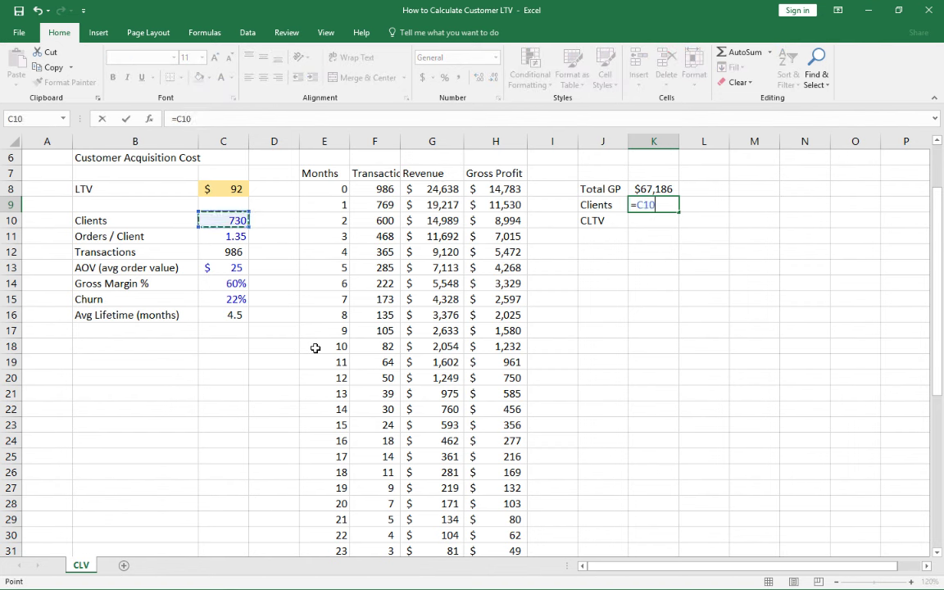
key("Return")
key("Up")
key("Up")
key("Down")
key("Down")
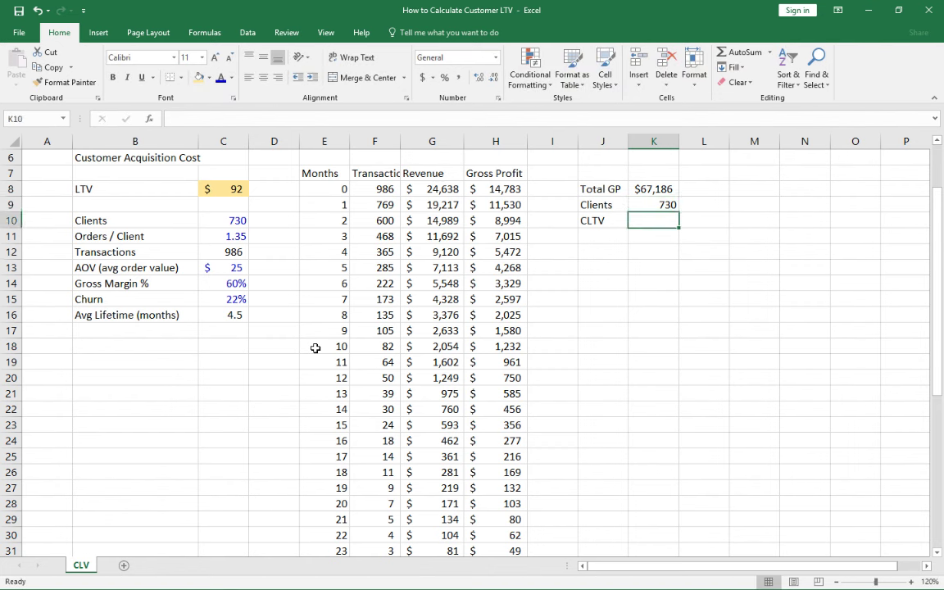
Step: Enter =K8/K9 in K10 to calculate CLTV ($92.04)
type("=")
key("Up")
key("Up")
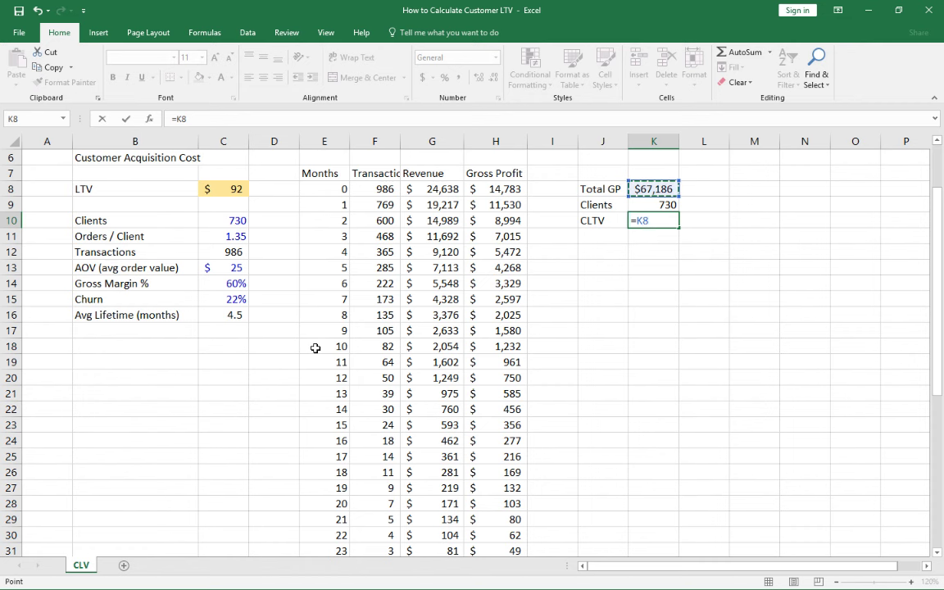
type("/")
key("Up")
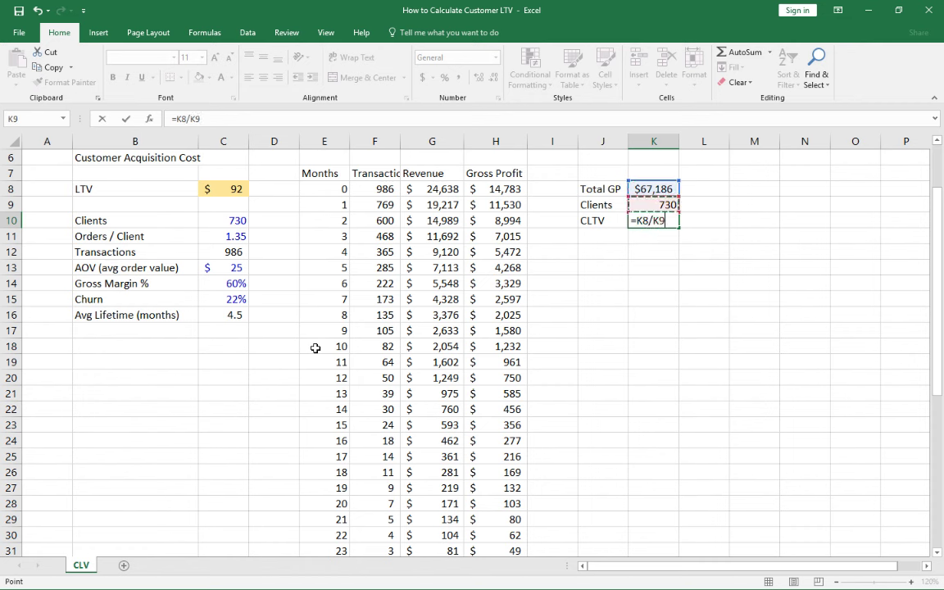
key("ctrl+Return")
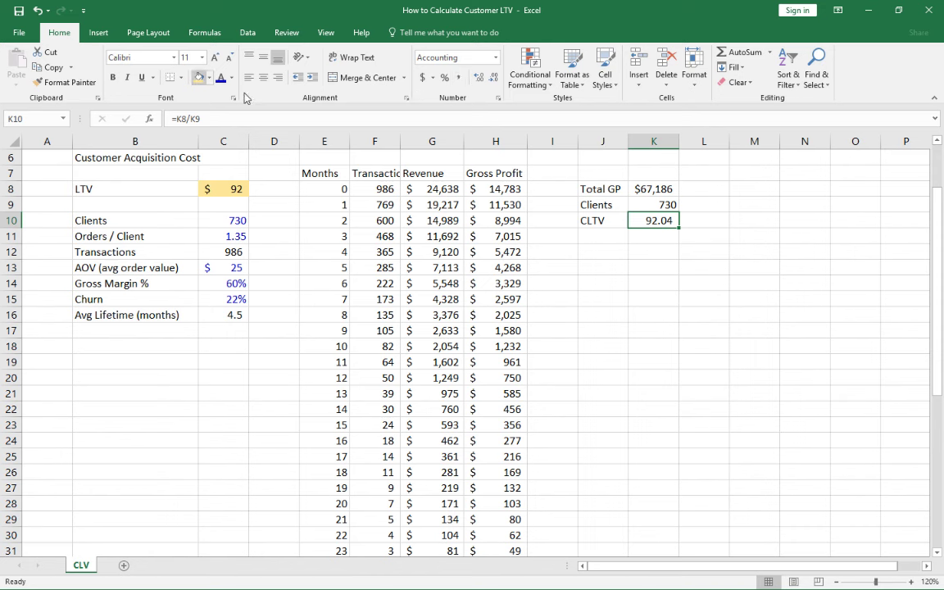
Step: Undo an accidental change and give the CLTV cell K10 a yellow fill
left_click(38, 8)
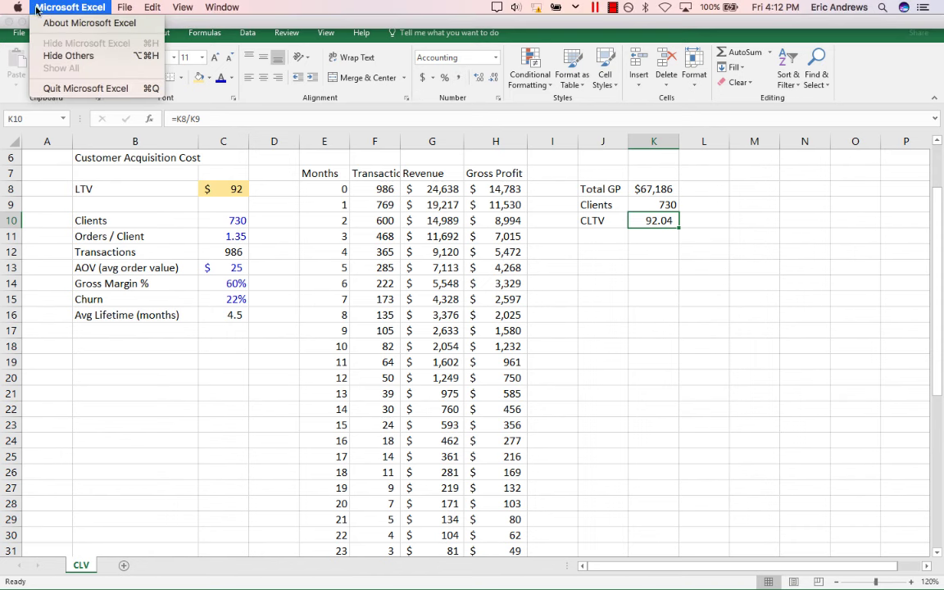
left_click(289, 259)
left_click(305, 263)
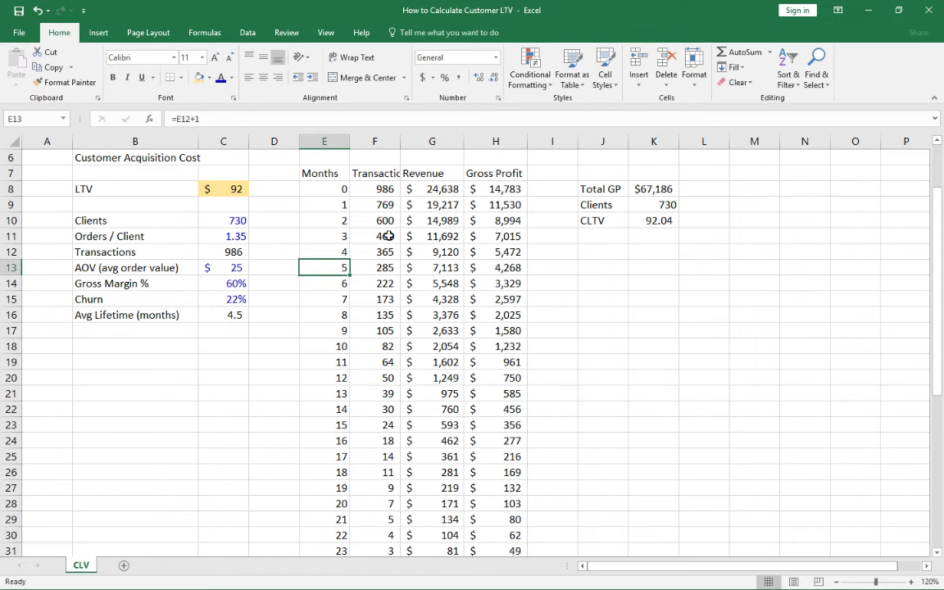
left_click(637, 223)
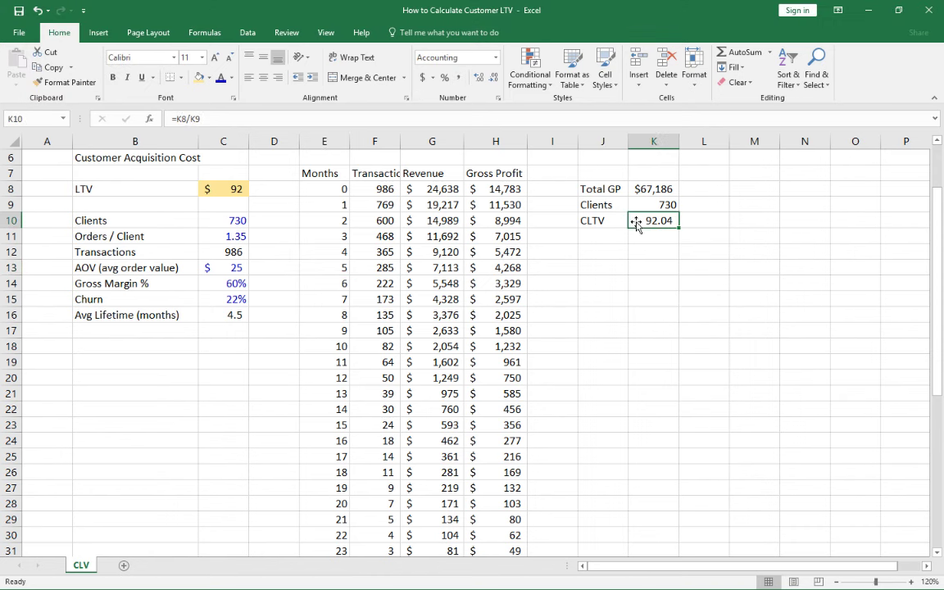
left_click(38, 12)
left_click(198, 77)
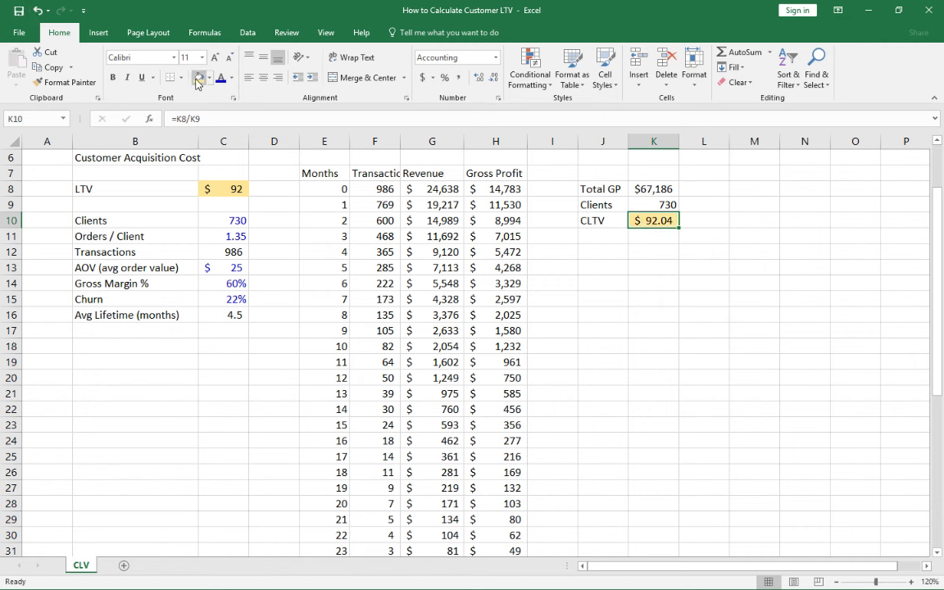
left_click(212, 187)
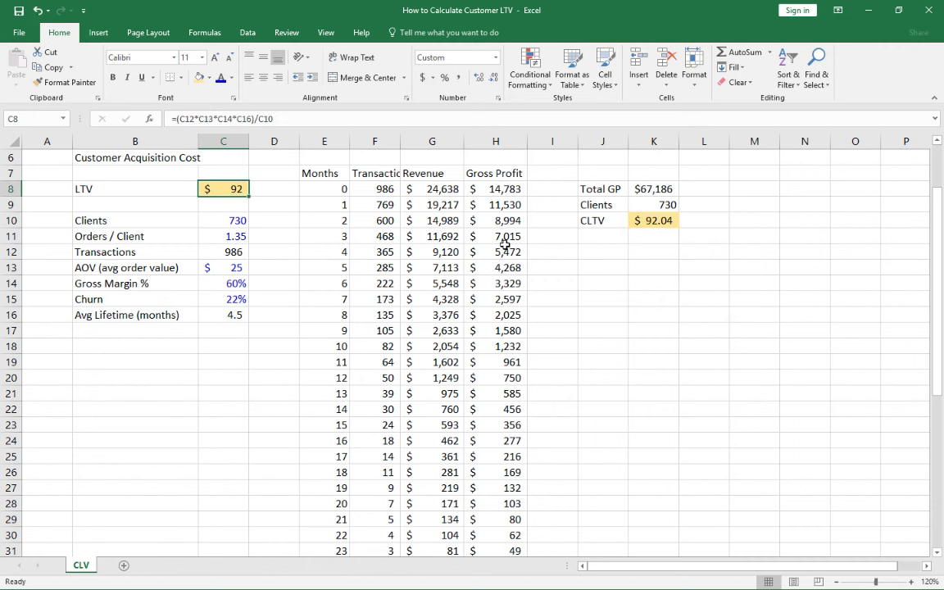
left_click_drag(506, 248, 497, 204)
left_click(500, 203)
left_click(502, 190)
left_click(446, 189)
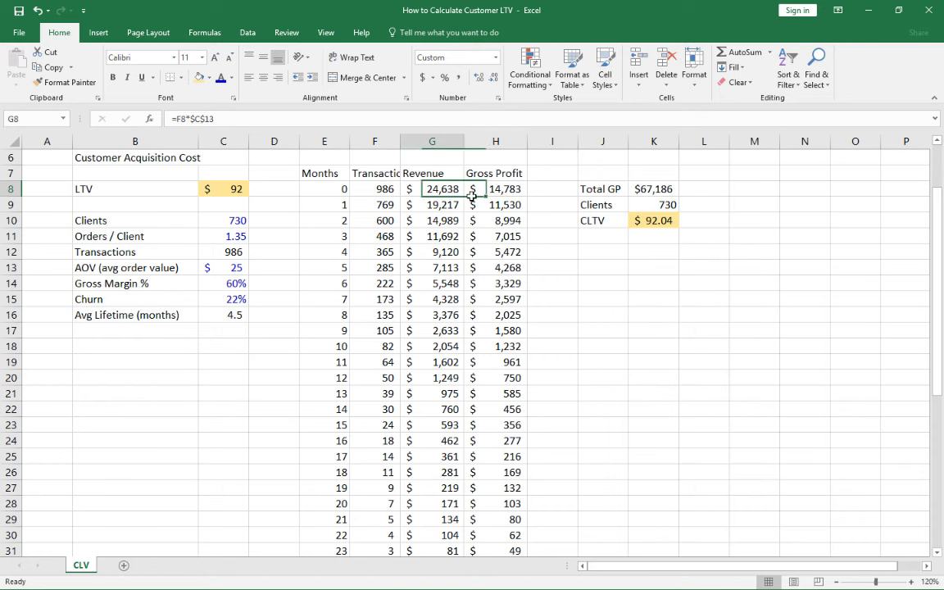
left_click(491, 189)
scroll(514, 207, "up", 2)
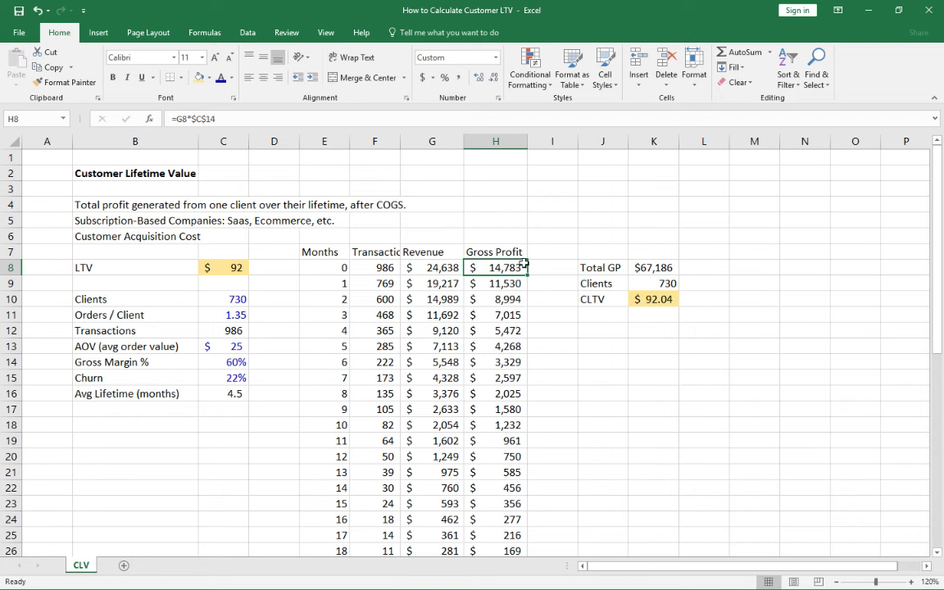
left_click(443, 267)
left_click(498, 268)
left_click(449, 268)
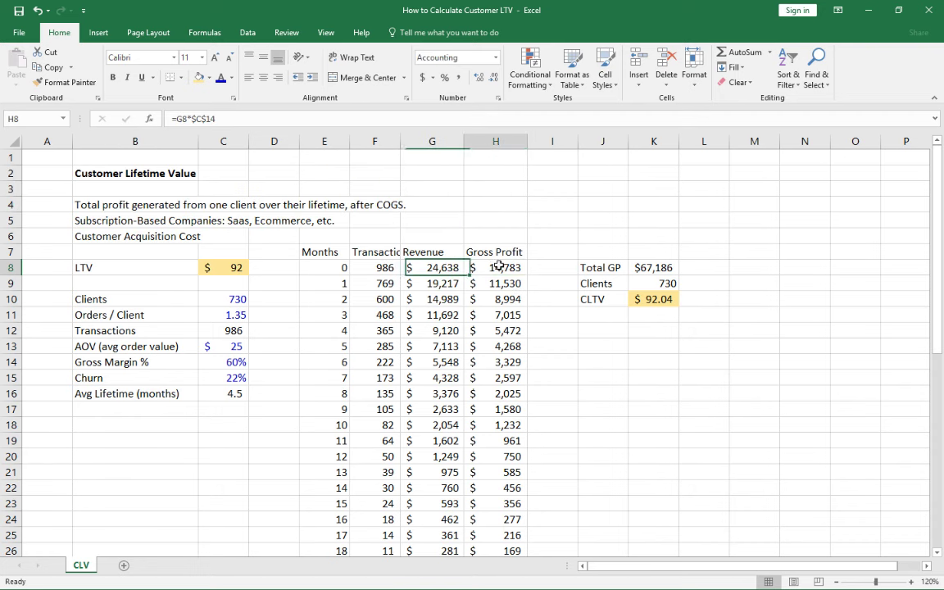
left_click(499, 268)
left_click(449, 267)
left_click(235, 347)
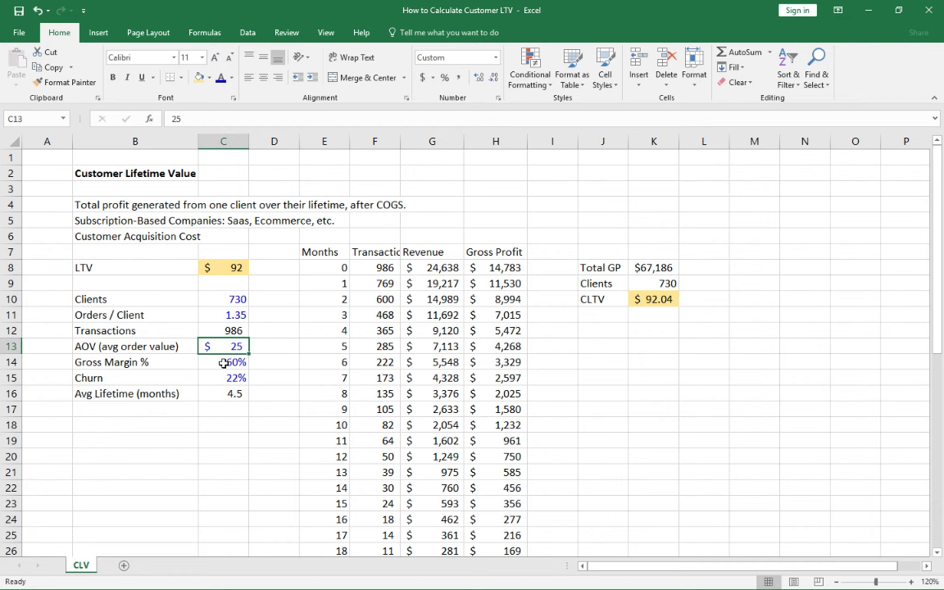
left_click(224, 362)
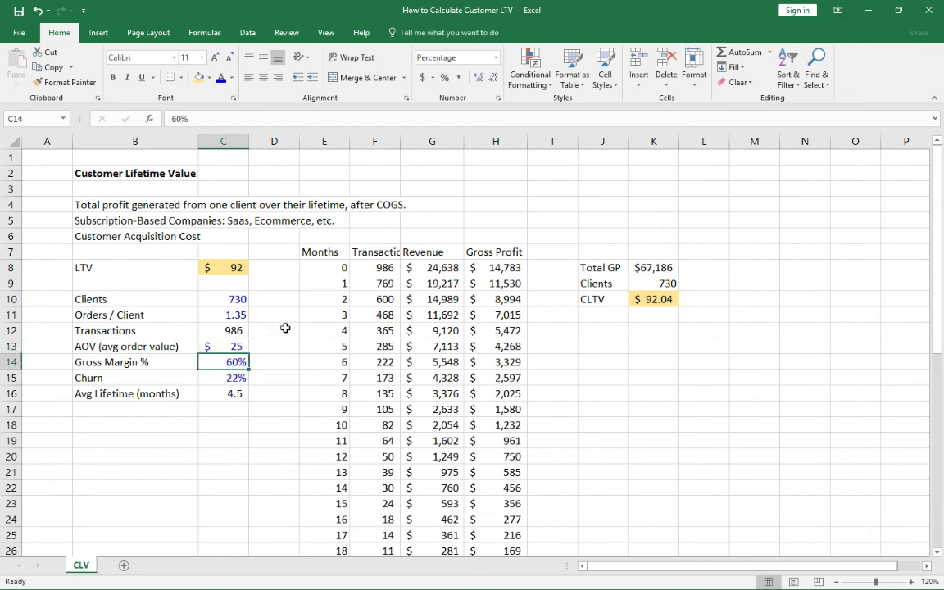
left_click(224, 346)
key("Down")
mouse_move(375, 267)
left_mouse_down()
mouse_move(385, 301)
mouse_move(437, 306)
left_mouse_up()
key("shift+Down")
key("shift+Down")
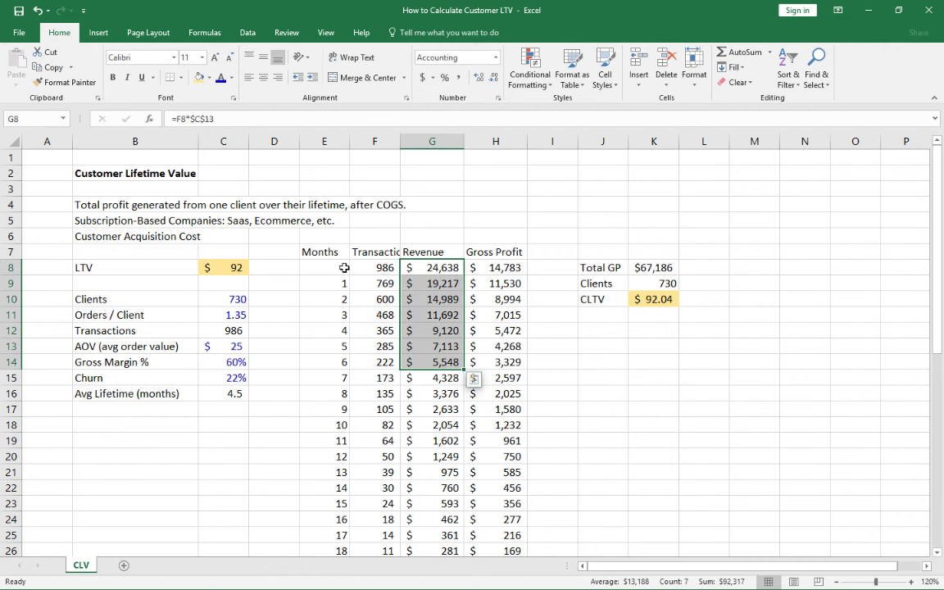
left_click(220, 396)
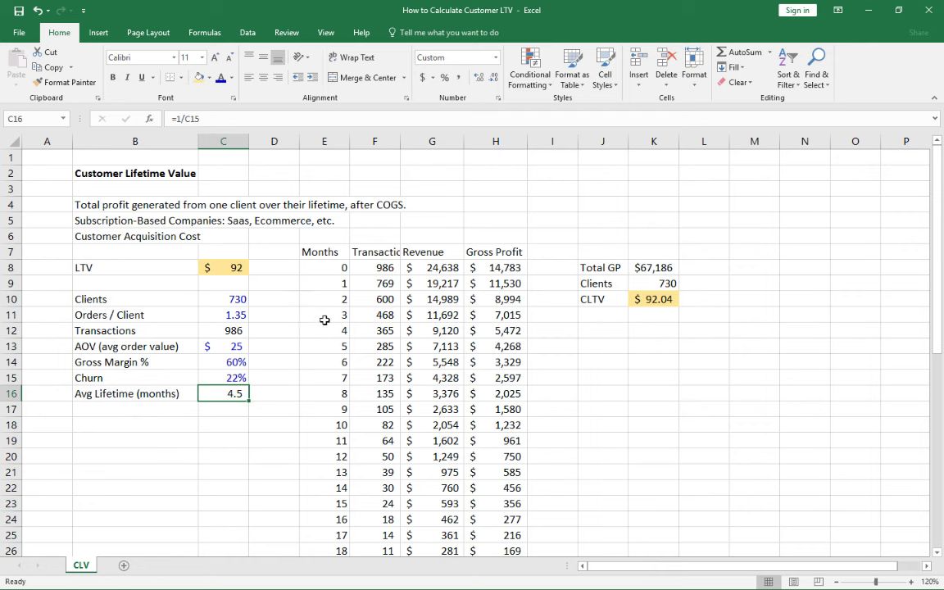
left_click_drag(112, 204, 131, 205)
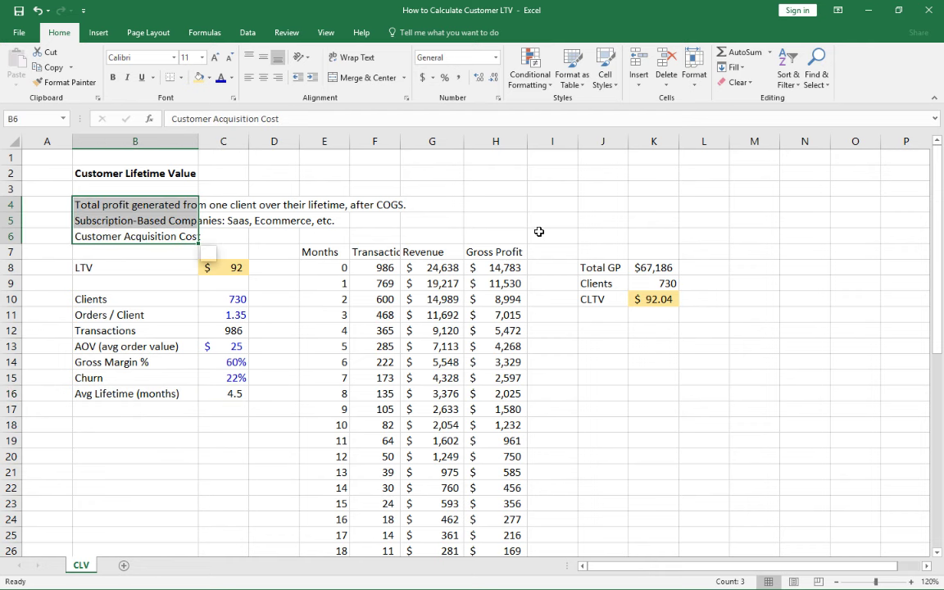
left_click(587, 256)
left_click(645, 249)
left_click(700, 251)
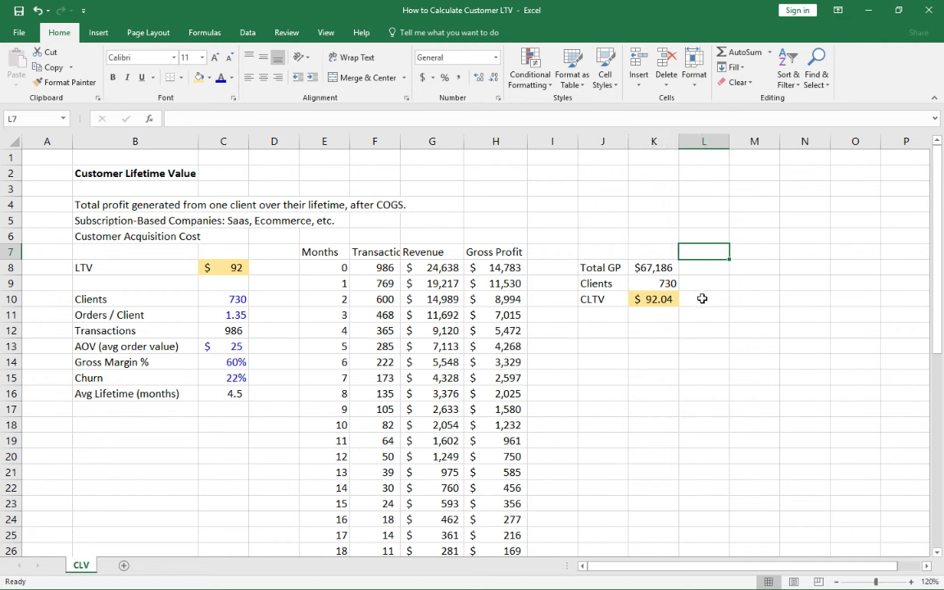
left_click(700, 297)
left_click_drag(645, 264, 615, 297)
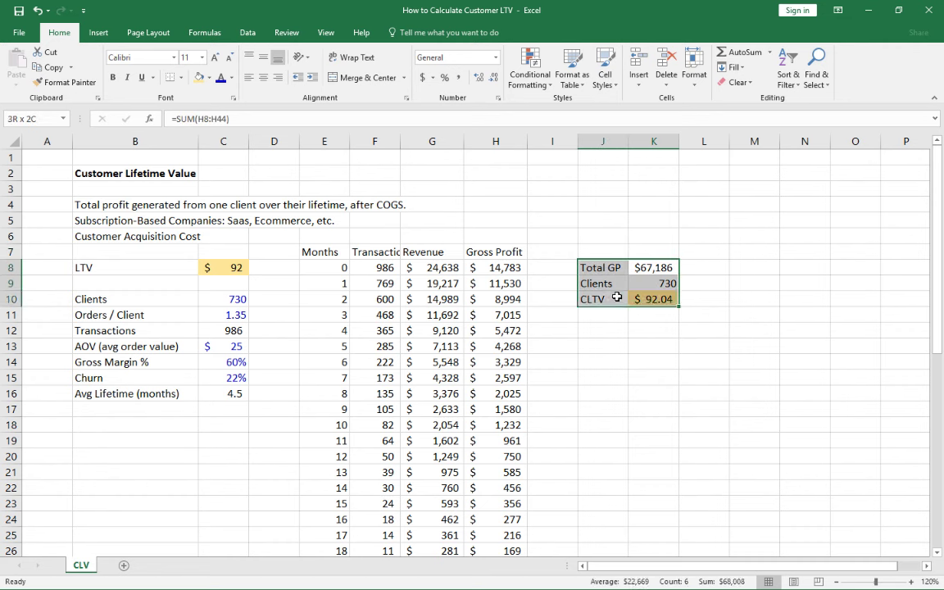
left_click(221, 381)
left_click(156, 379)
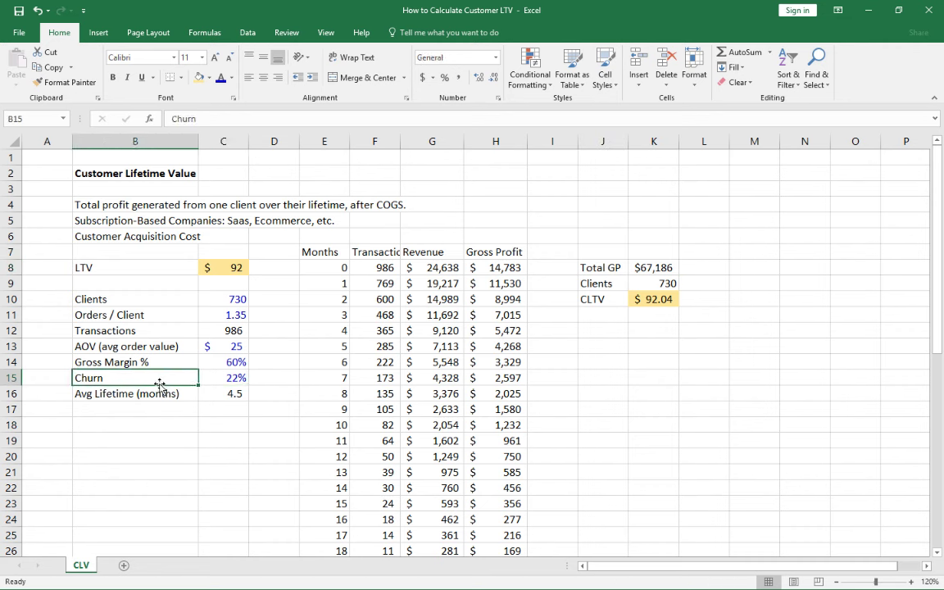
left_click(201, 379)
left_click(196, 376)
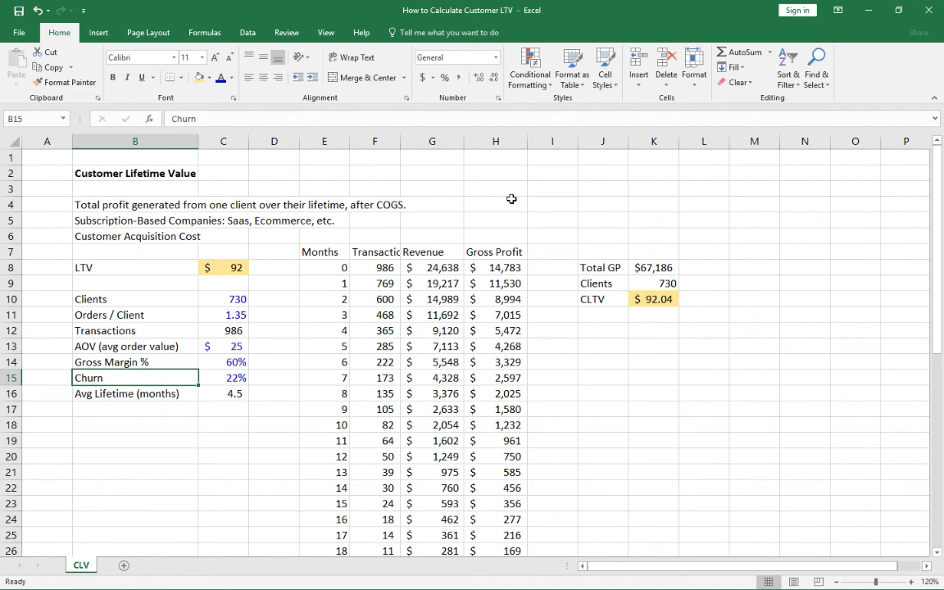